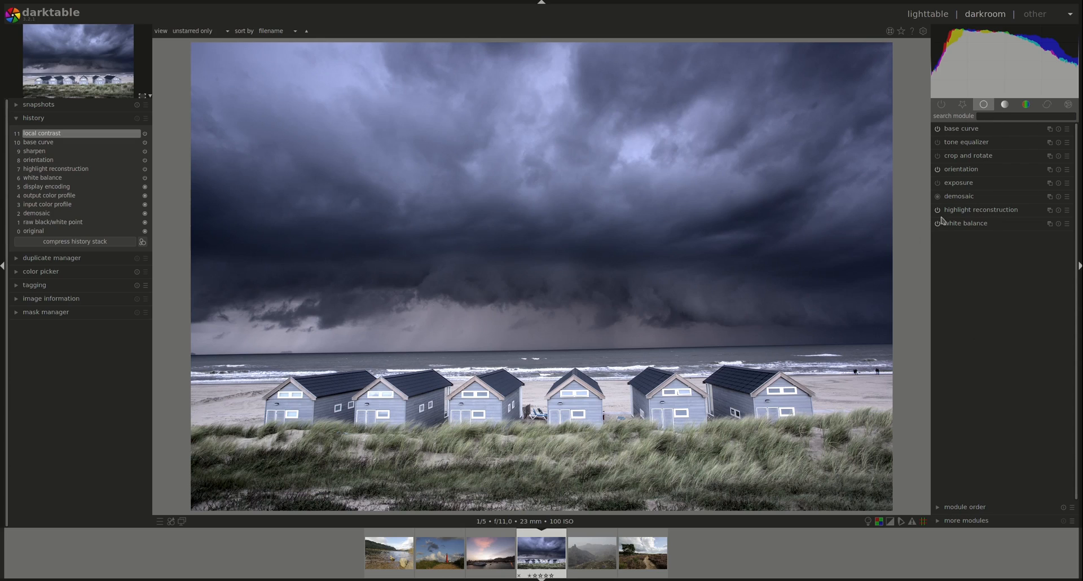
# Open the white balance module, try the tint at 0.135 and 2.326, and reset the tint
pyautogui.click(972, 228)
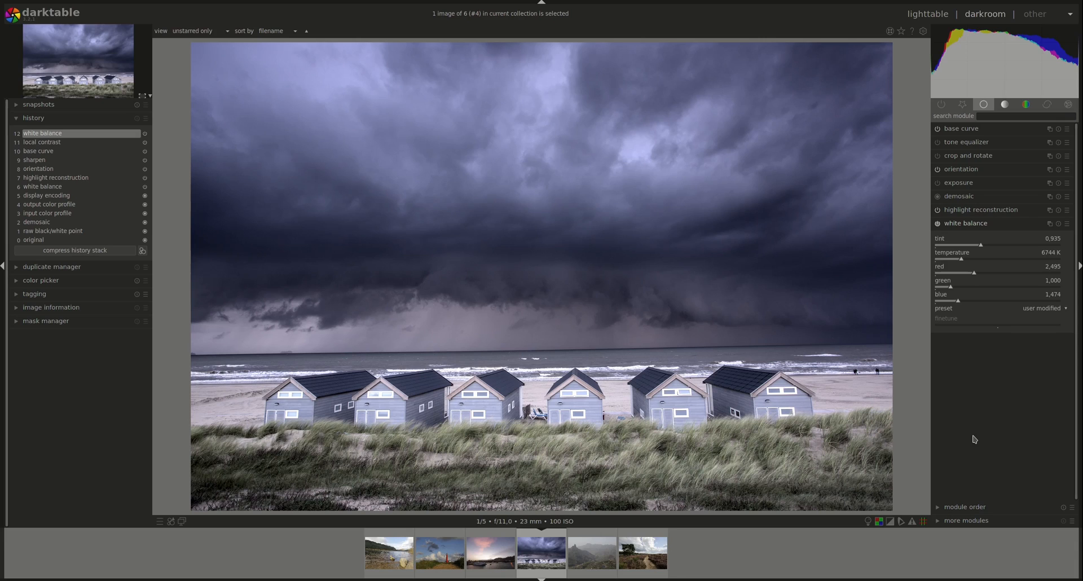
pyautogui.hotkey('ctrl', 'z')
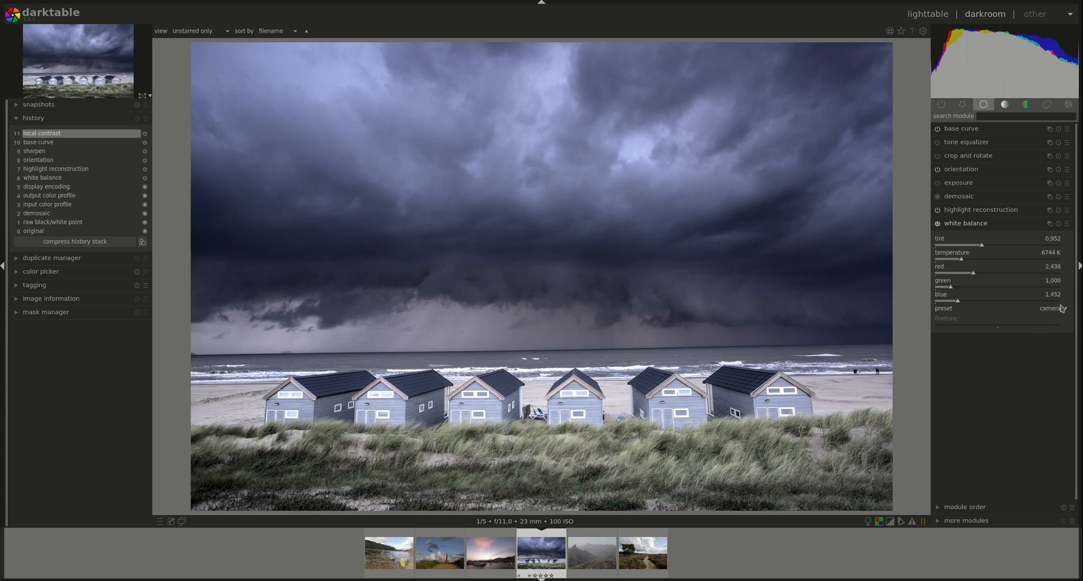
pyautogui.moveTo(980, 247); pyautogui.dragTo(930, 254)
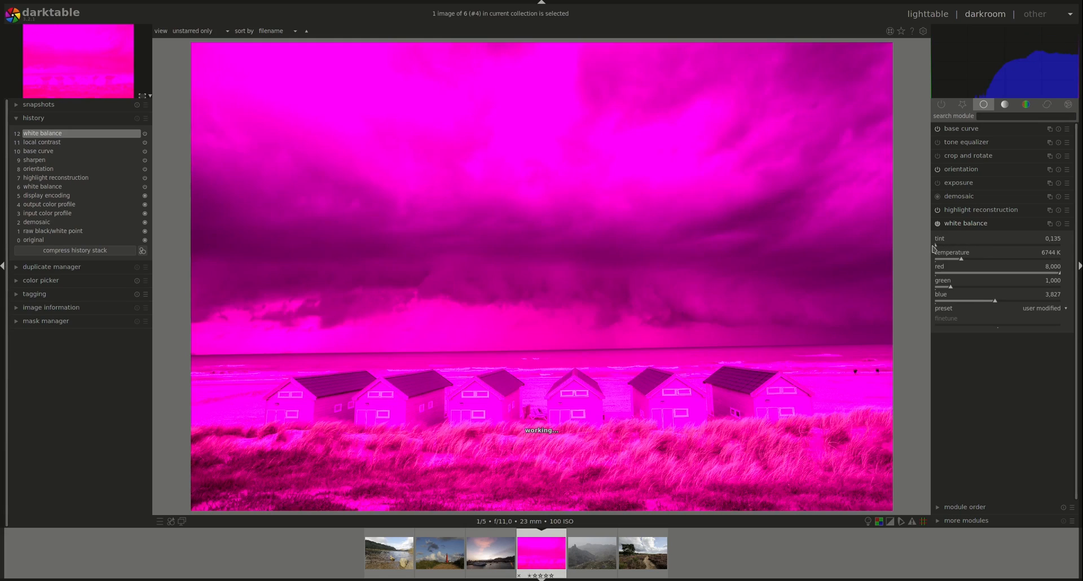
pyautogui.moveTo(937, 251); pyautogui.dragTo(1064, 254)
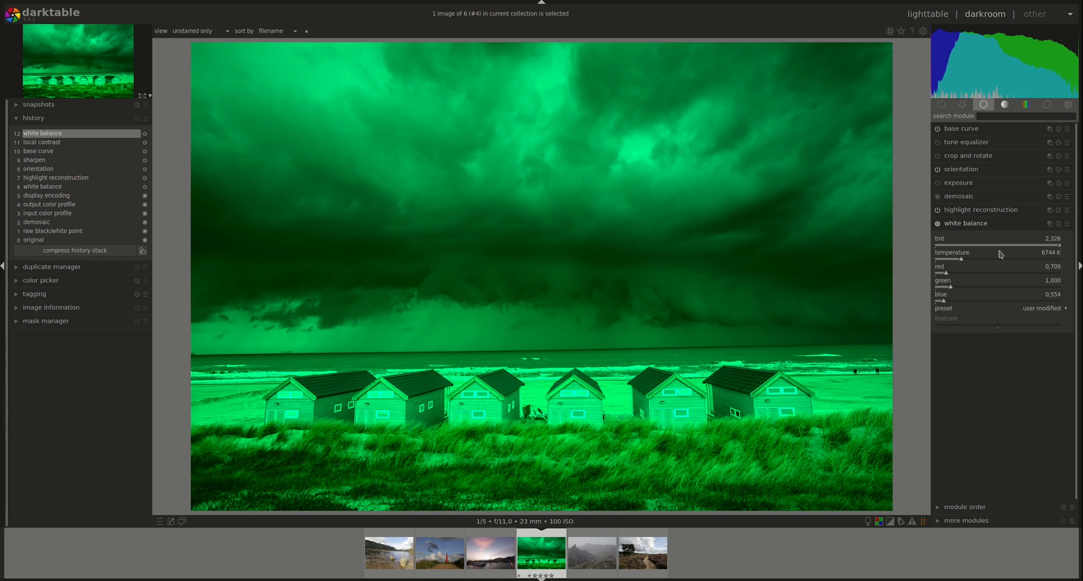
pyautogui.doubleClick(1060, 242)
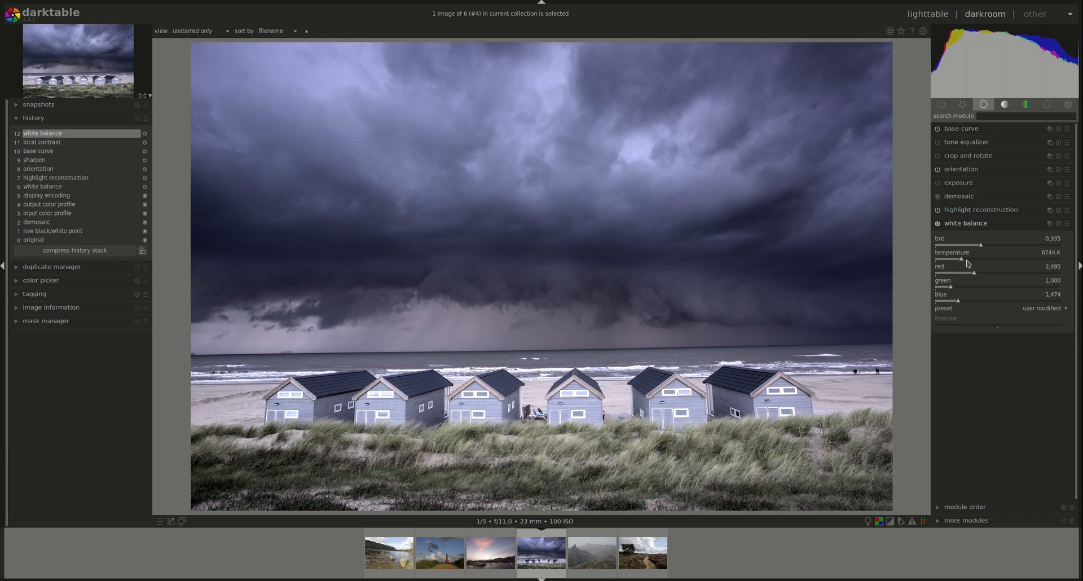
# Lower the white balance temperature to 6687 K and 5159 K, and bring it back near its starting point
pyautogui.moveTo(961, 260)
pyautogui.mouseDown()
pyautogui.moveTo(976, 263)
pyautogui.moveTo(962, 262)
pyautogui.mouseUp()
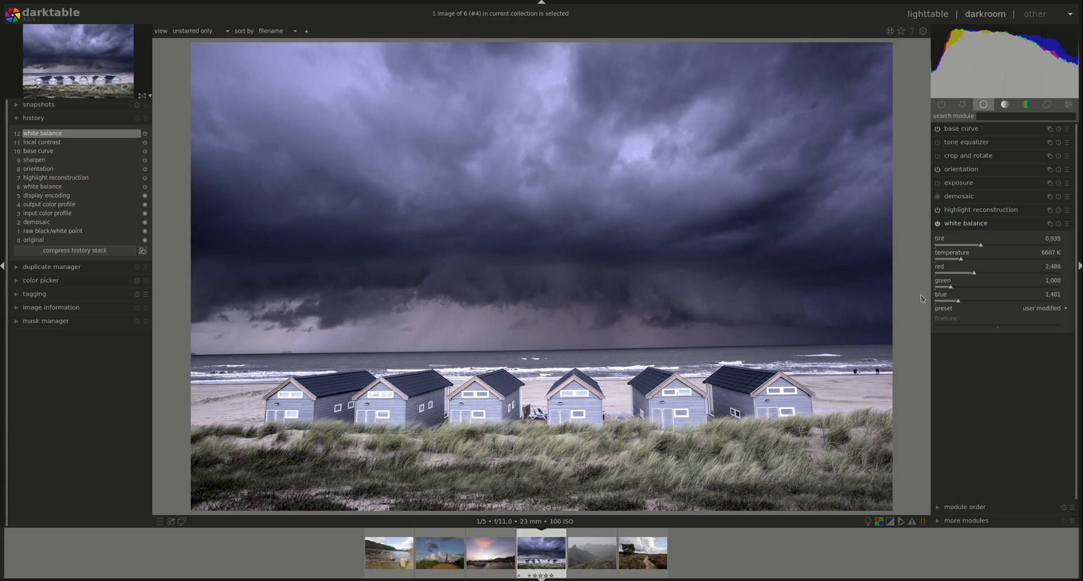
pyautogui.moveTo(961, 262); pyautogui.dragTo(952, 260)
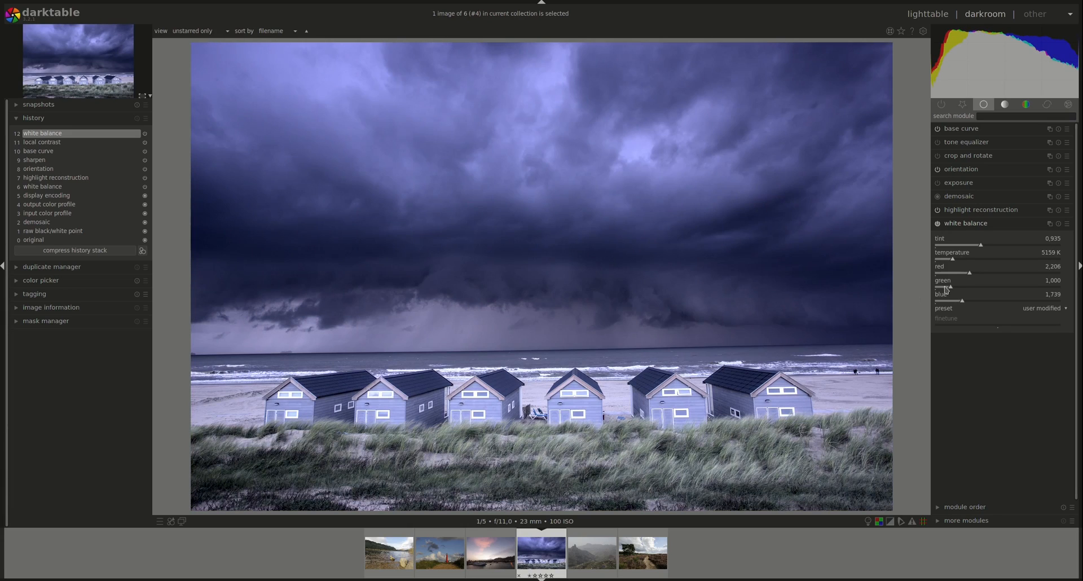
pyautogui.click(961, 259)
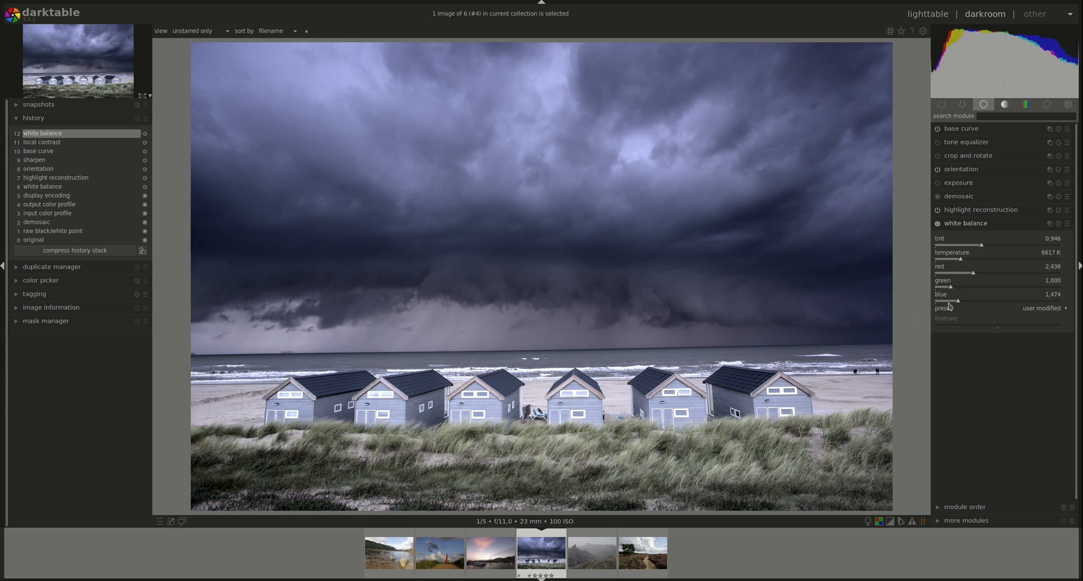
# Raise the white balance red channel to 5.176 and lower it to 2.243
pyautogui.click(975, 275)
pyautogui.moveTo(976, 275); pyautogui.dragTo(1018, 276)
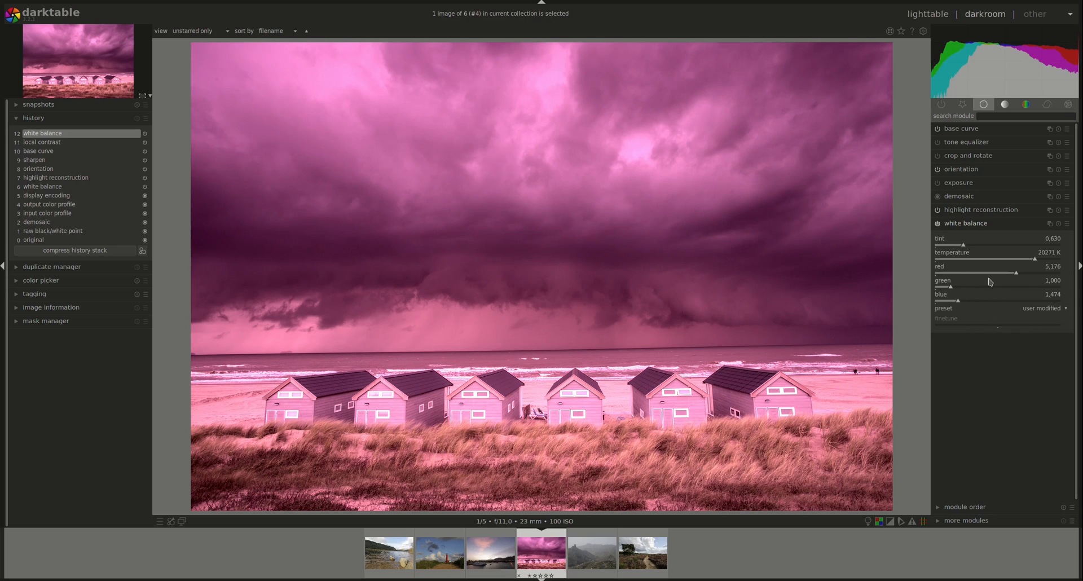
pyautogui.moveTo(1015, 276); pyautogui.dragTo(972, 275)
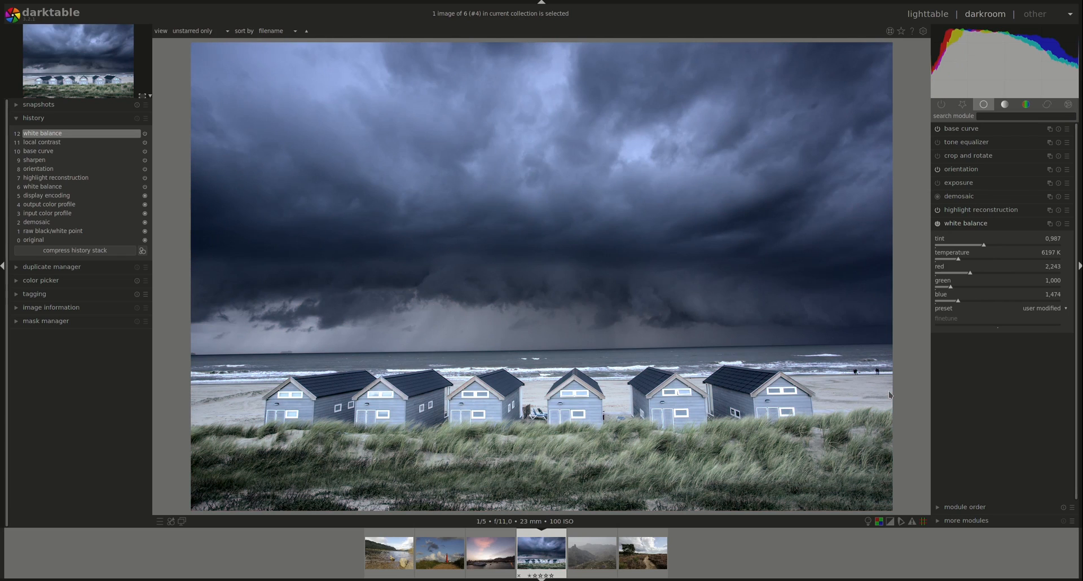
# Try the green channel at 3.898 and 1.601 with blue at 2.988, and reset the white balance module
pyautogui.click(954, 288)
pyautogui.click(995, 289)
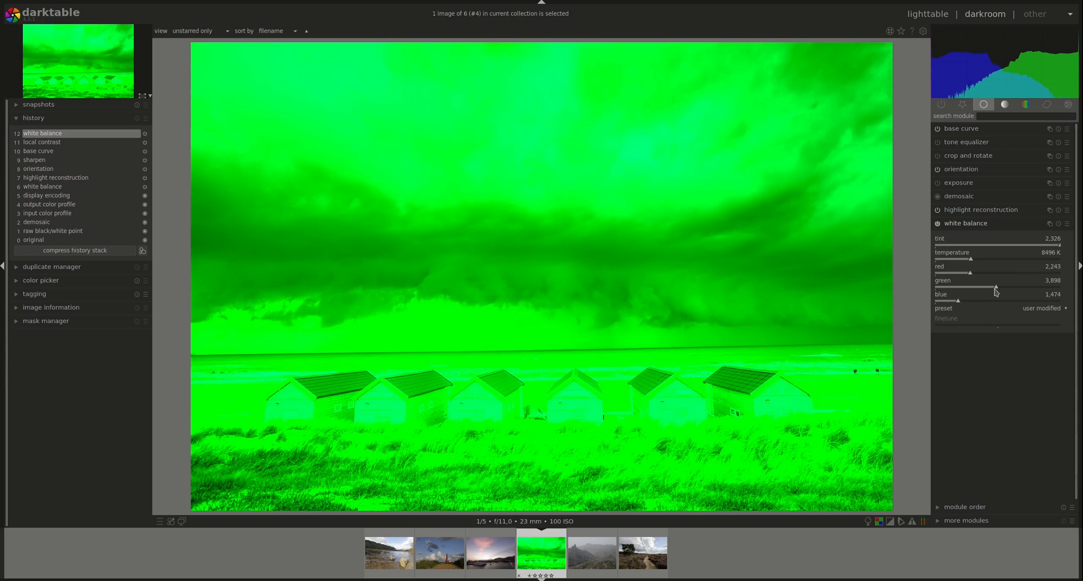
pyautogui.moveTo(995, 289)
pyautogui.mouseDown()
pyautogui.moveTo(960, 288)
pyautogui.moveTo(982, 304)
pyautogui.mouseUp()
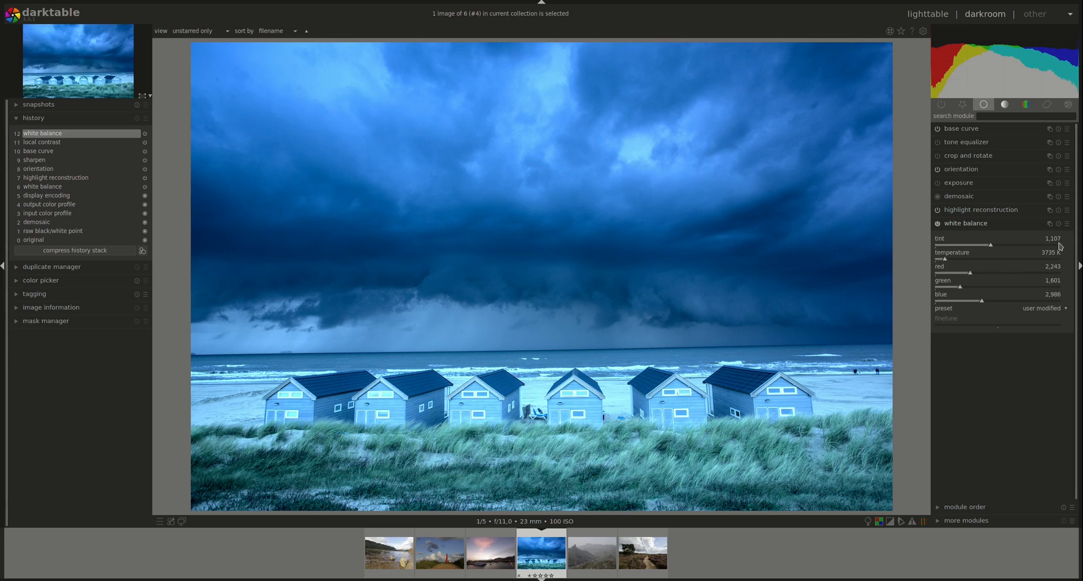
pyautogui.click(1059, 224)
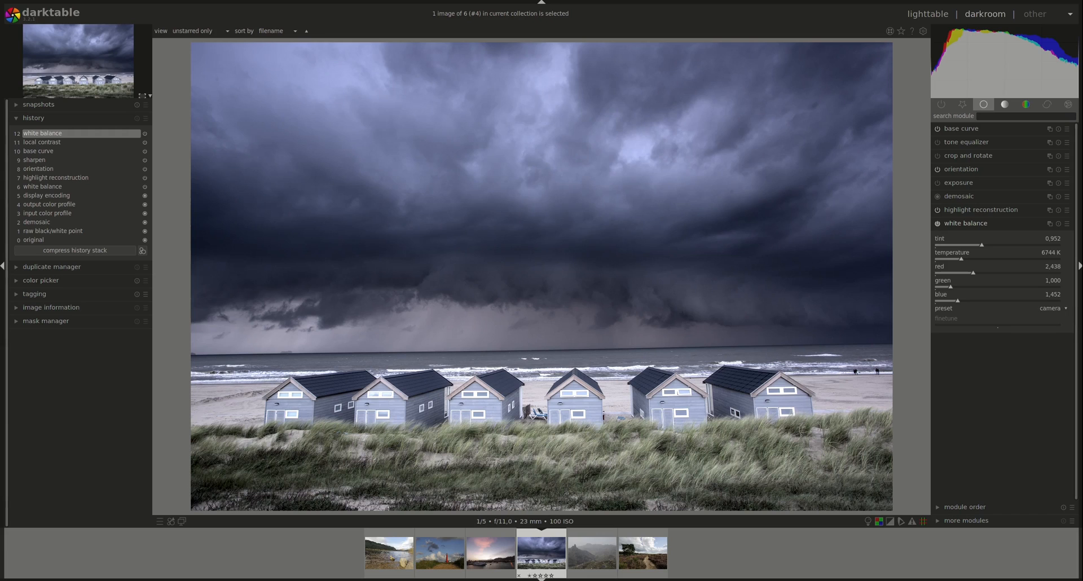
# Try the camera neutral white balance preset, and the spot preset sampled on the third beach hut's upper window
pyautogui.click(1054, 309)
pyautogui.click(1057, 320)
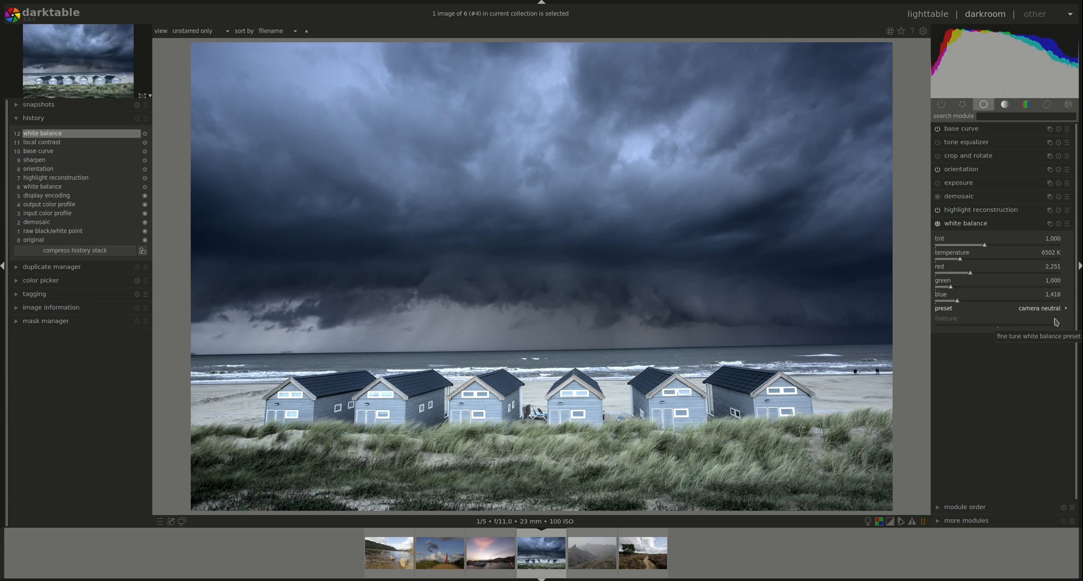
pyautogui.click(1054, 308)
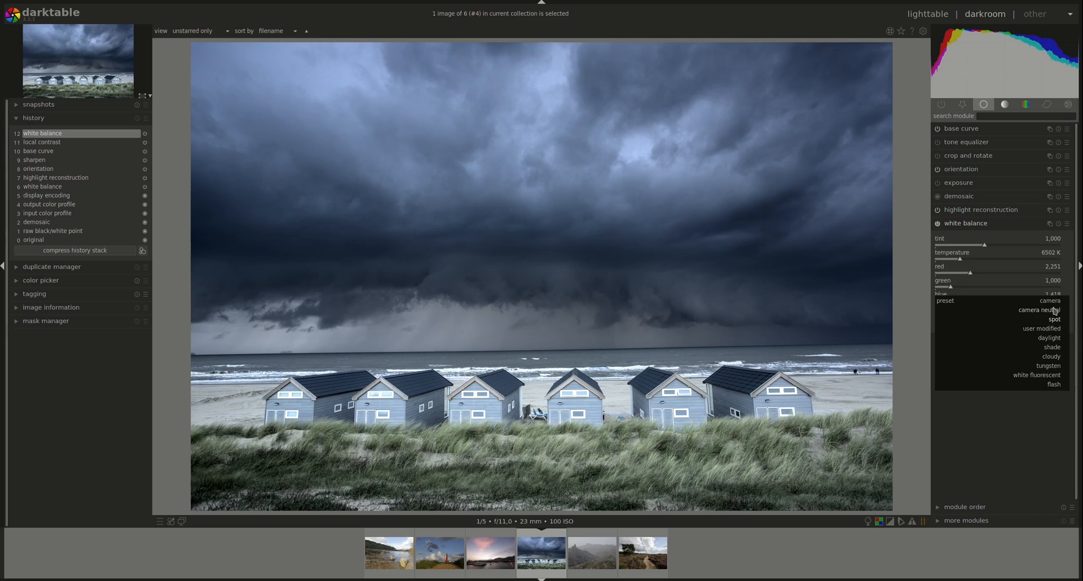
pyautogui.click(1055, 319)
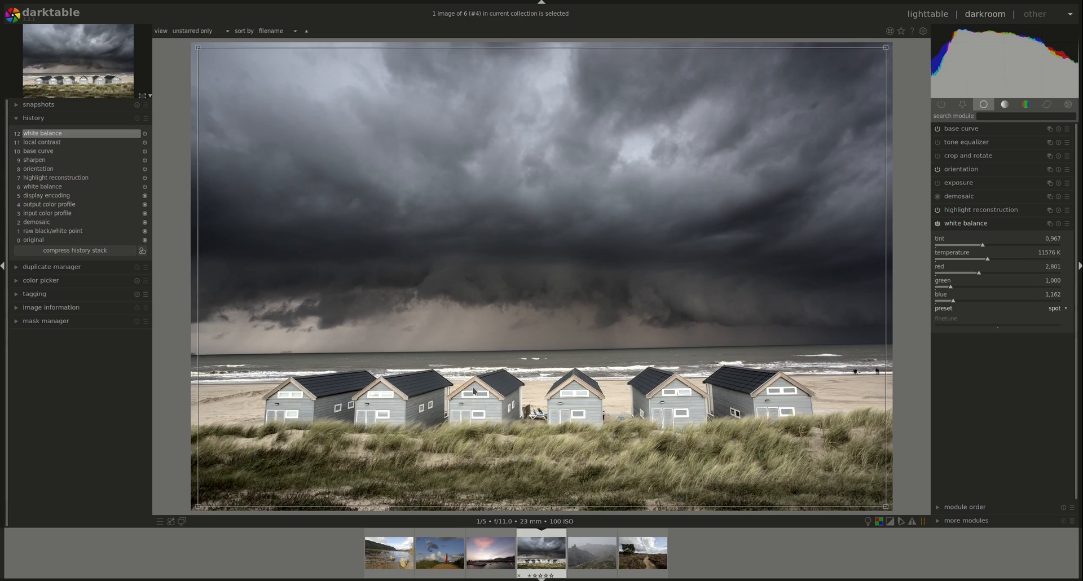
pyautogui.scroll(3, 474, 393)
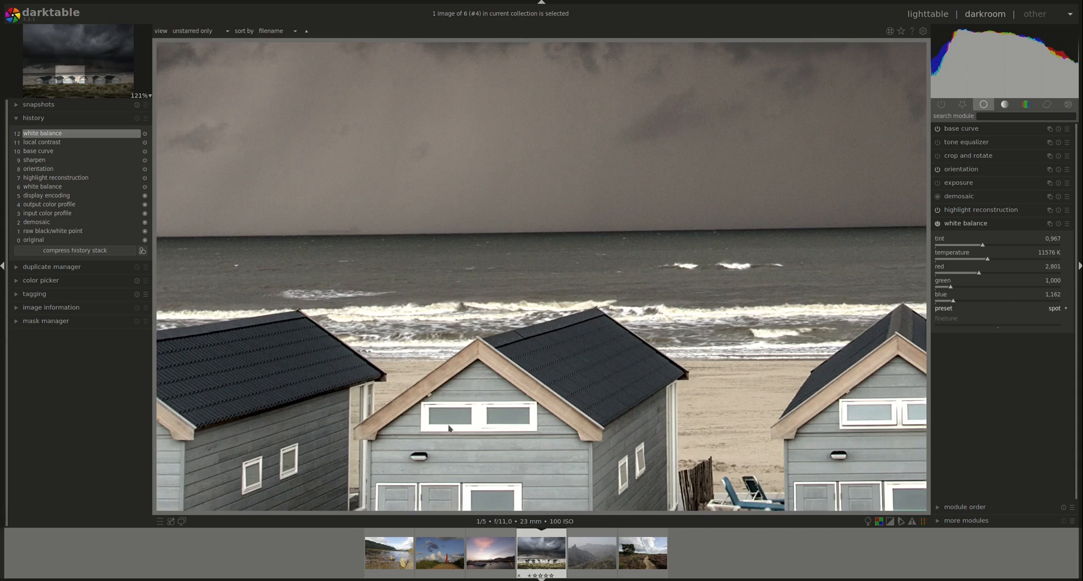
pyautogui.moveTo(474, 430); pyautogui.dragTo(478, 428)
pyautogui.scroll(-4, 745, 364)
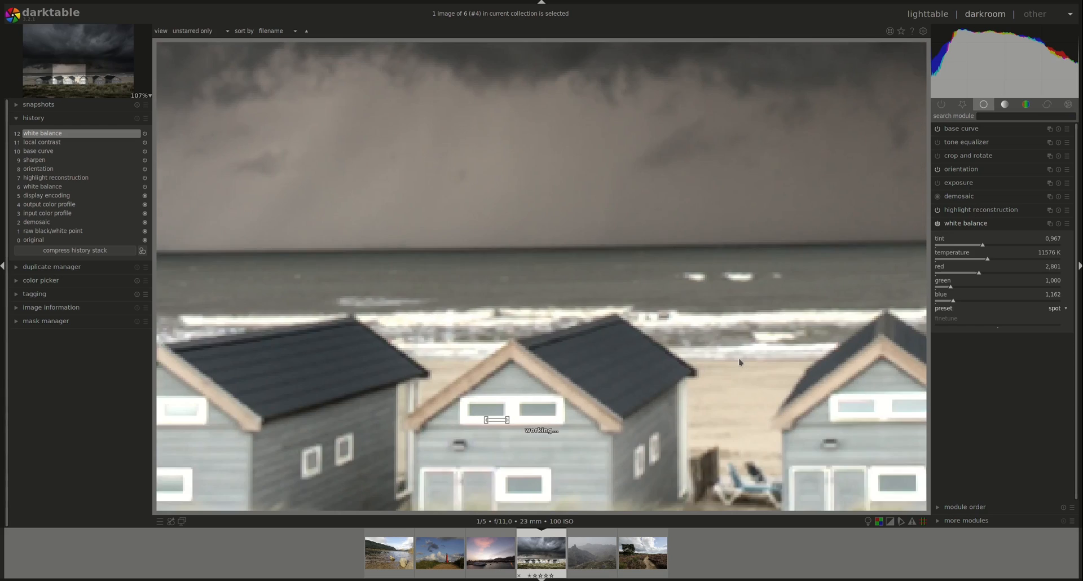
pyautogui.scroll(-1, 738, 362)
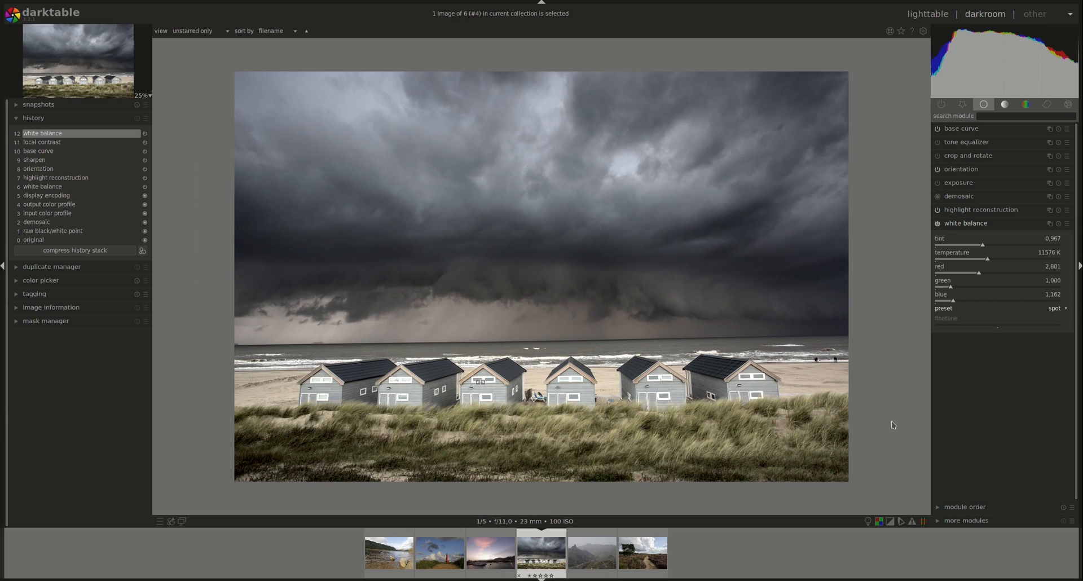
pyautogui.click(1066, 309)
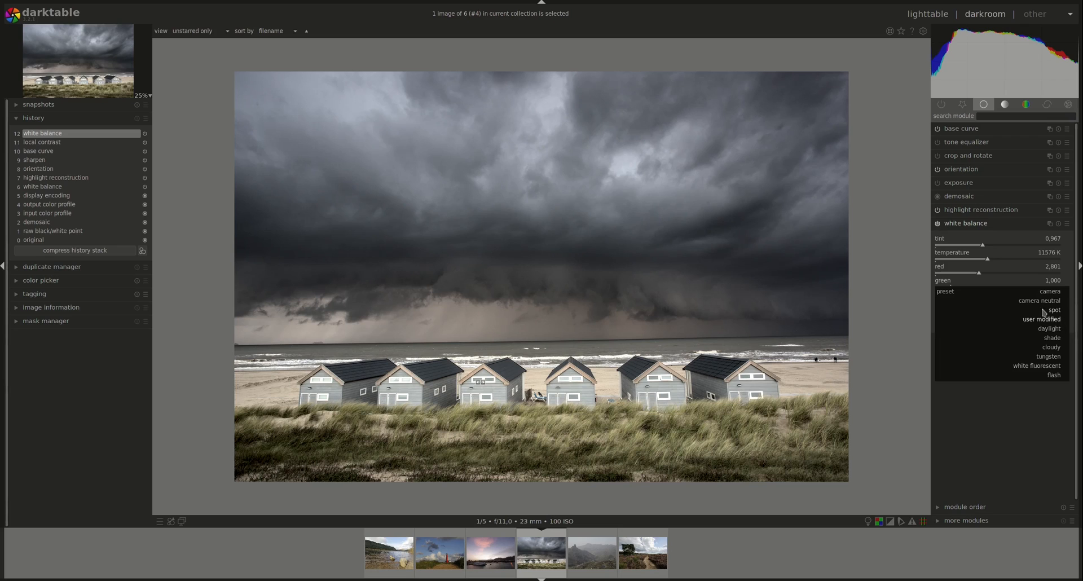
pyautogui.click(1043, 311)
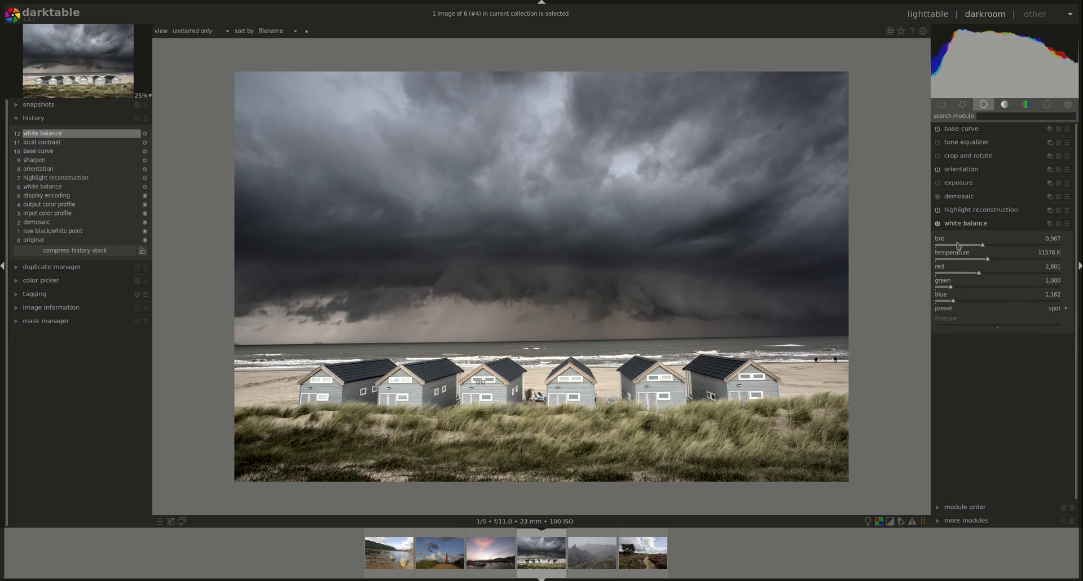
# Apply the daylight, shade and cloudy white balance presets in turn to compare them
pyautogui.click(1065, 309)
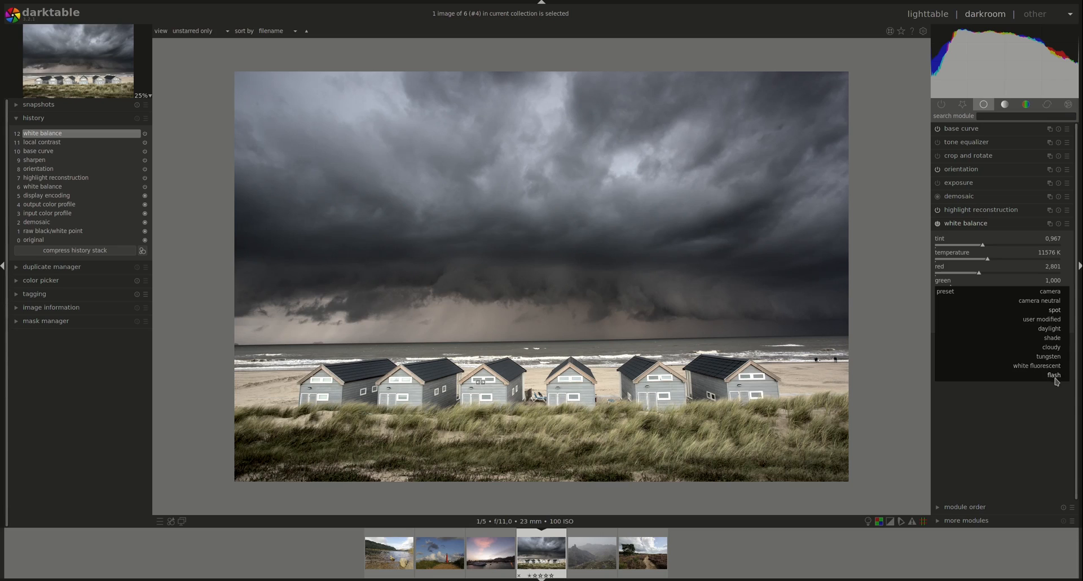
pyautogui.click(1057, 329)
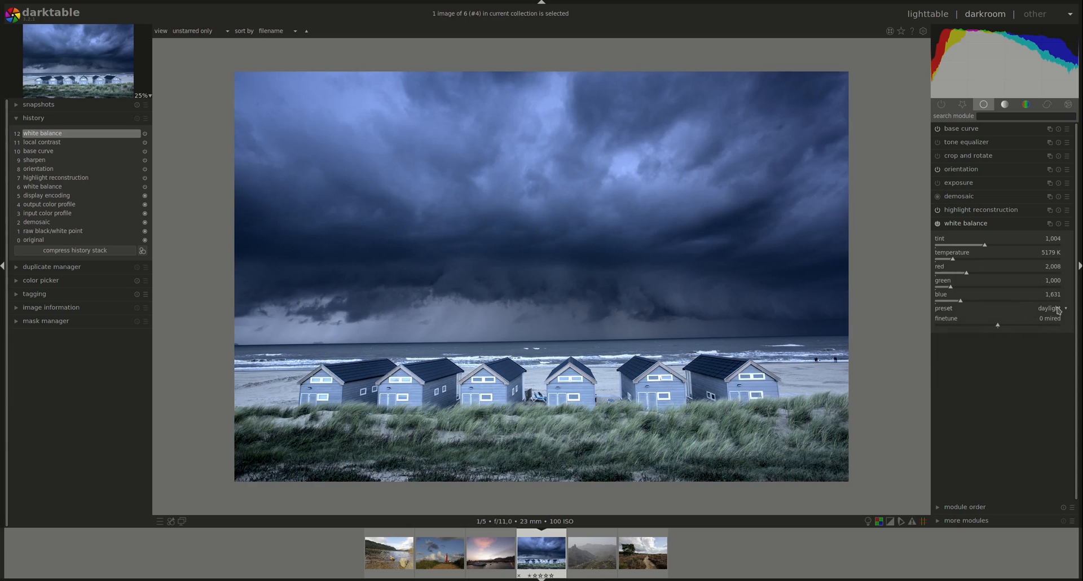
pyautogui.click(1058, 310)
pyautogui.click(1058, 326)
pyautogui.click(1058, 310)
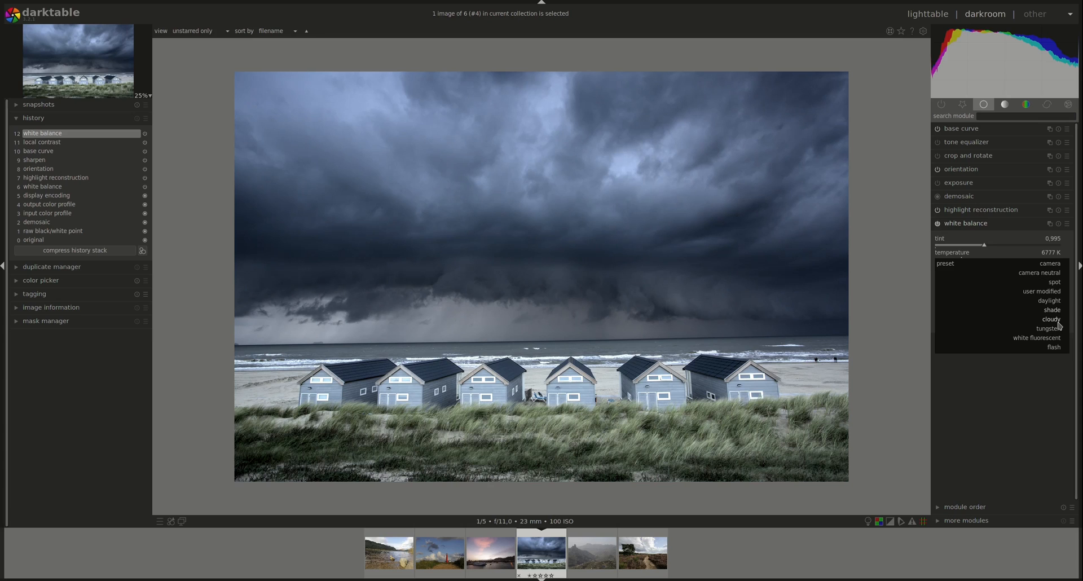
pyautogui.click(1058, 320)
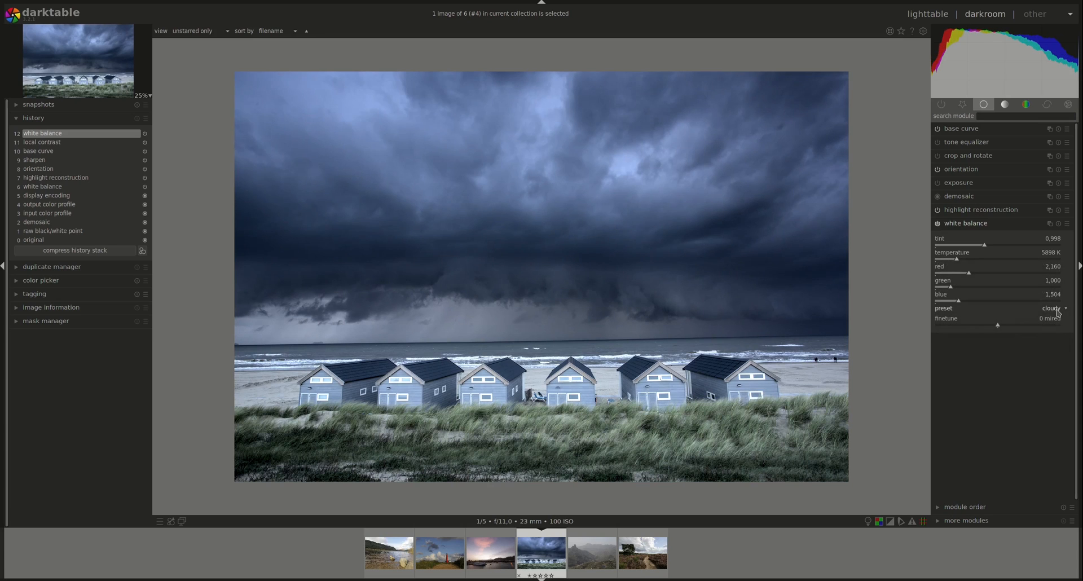
# Try the tungsten and white fluorescent white balance presets, and return to the cloudy preset
pyautogui.click(1058, 311)
pyautogui.click(1061, 320)
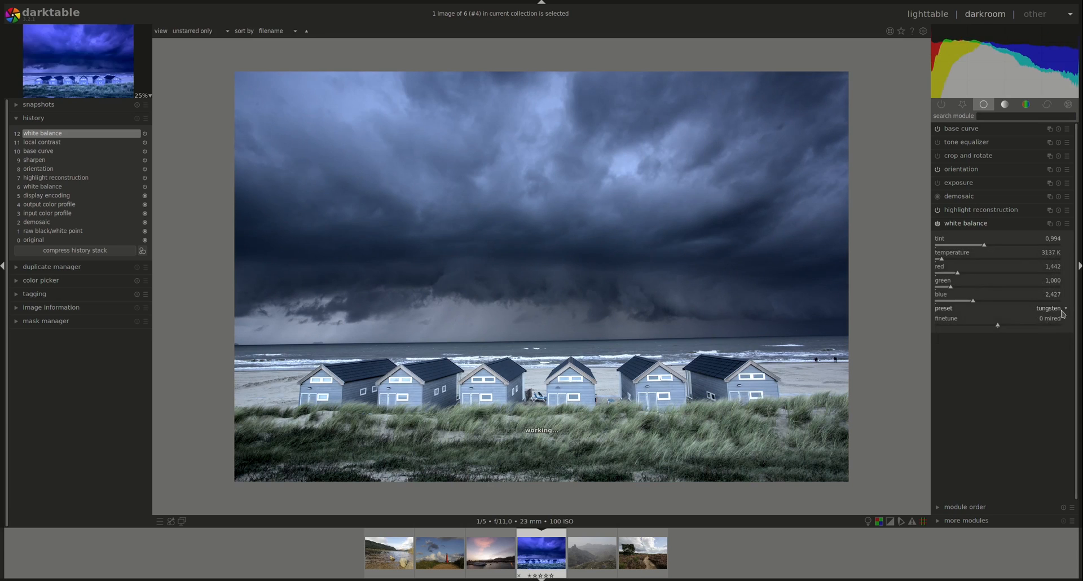
pyautogui.scroll(-2, 1050, 309)
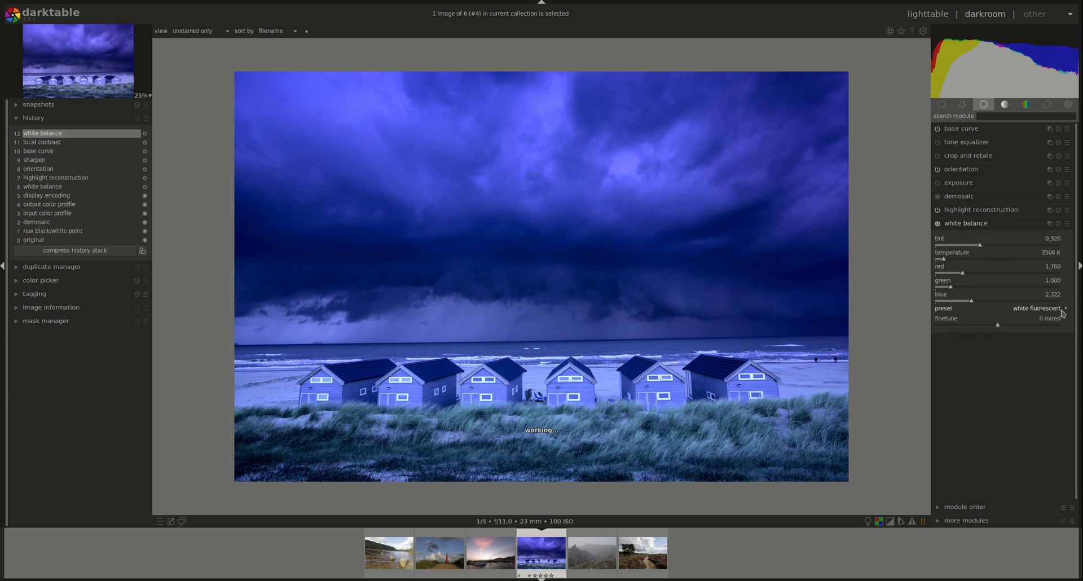
pyautogui.click(1062, 312)
pyautogui.click(1060, 325)
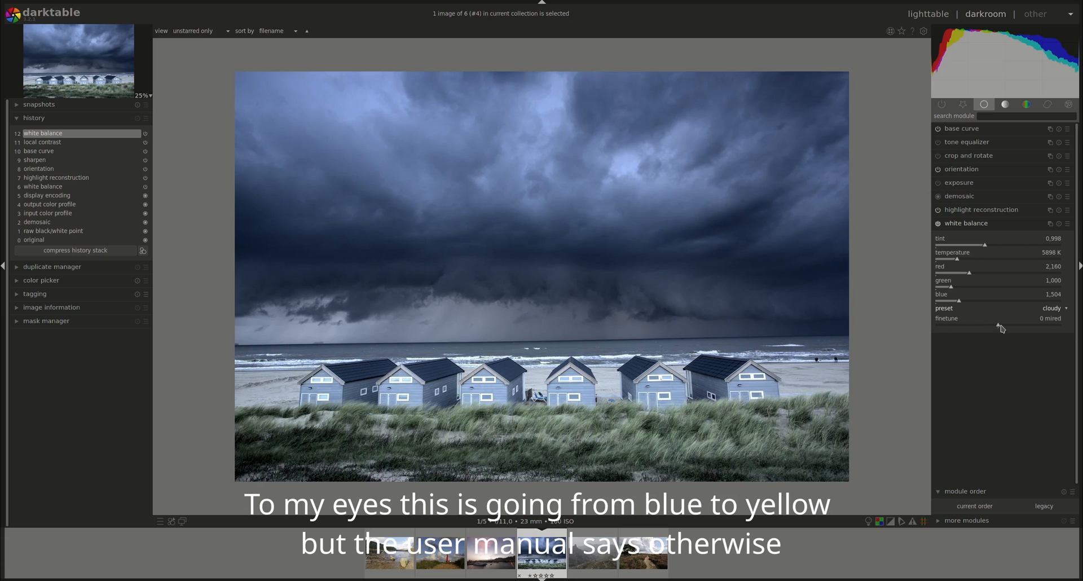
# Try the cloudy preset's finetune at -9 mired and the opposite extreme, reset the white balance module and collapse it
pyautogui.moveTo(1001, 327); pyautogui.dragTo(935, 328)
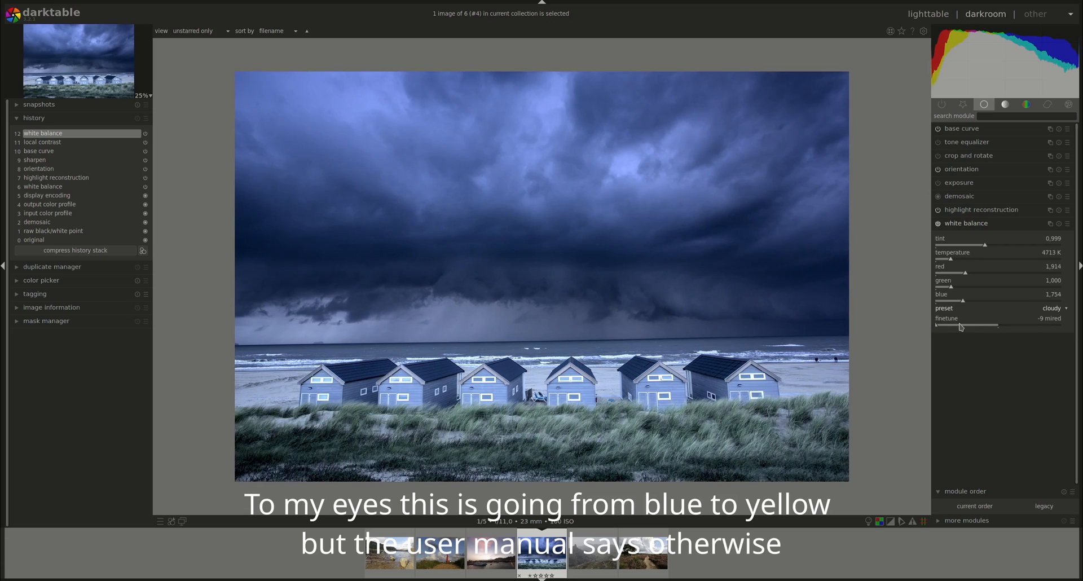
pyautogui.moveTo(938, 330); pyautogui.dragTo(1063, 330)
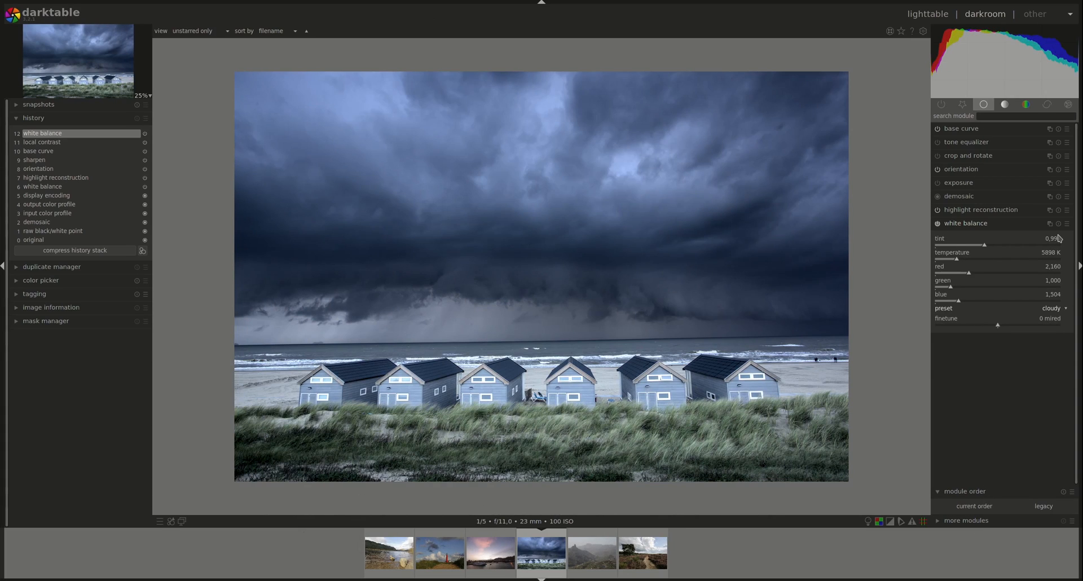
pyautogui.click(1059, 223)
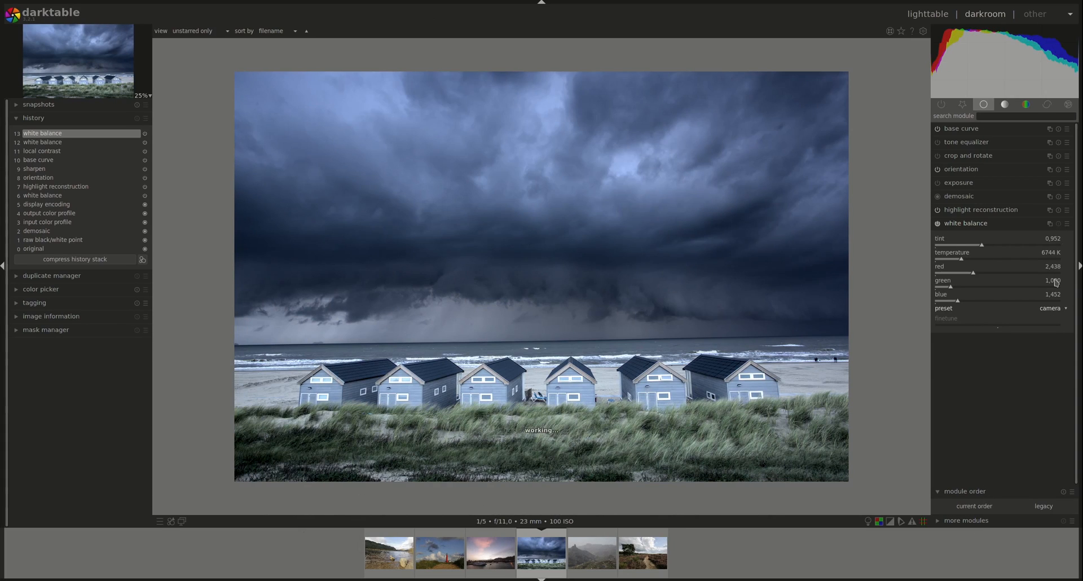
pyautogui.click(979, 225)
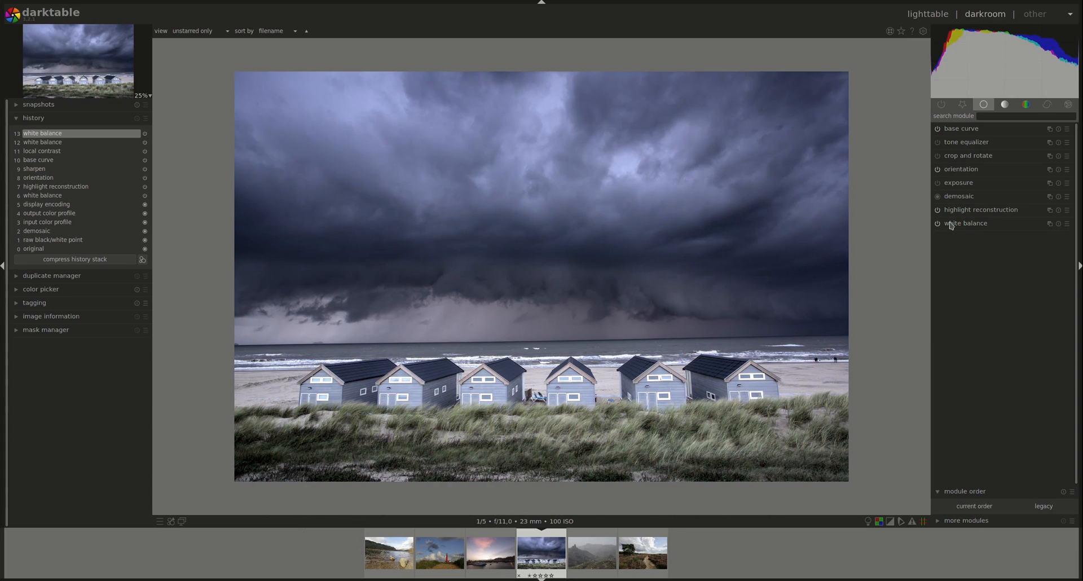
# Open the demosaic module and try the passthrough (monochrome) (experimental) demosaicing method
pyautogui.click(963, 199)
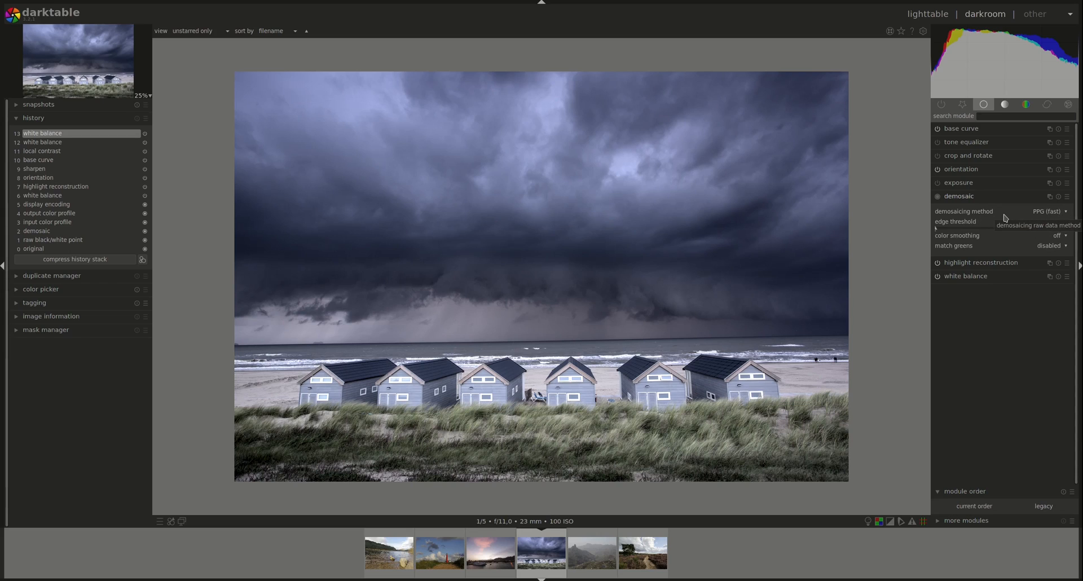
pyautogui.click(1063, 213)
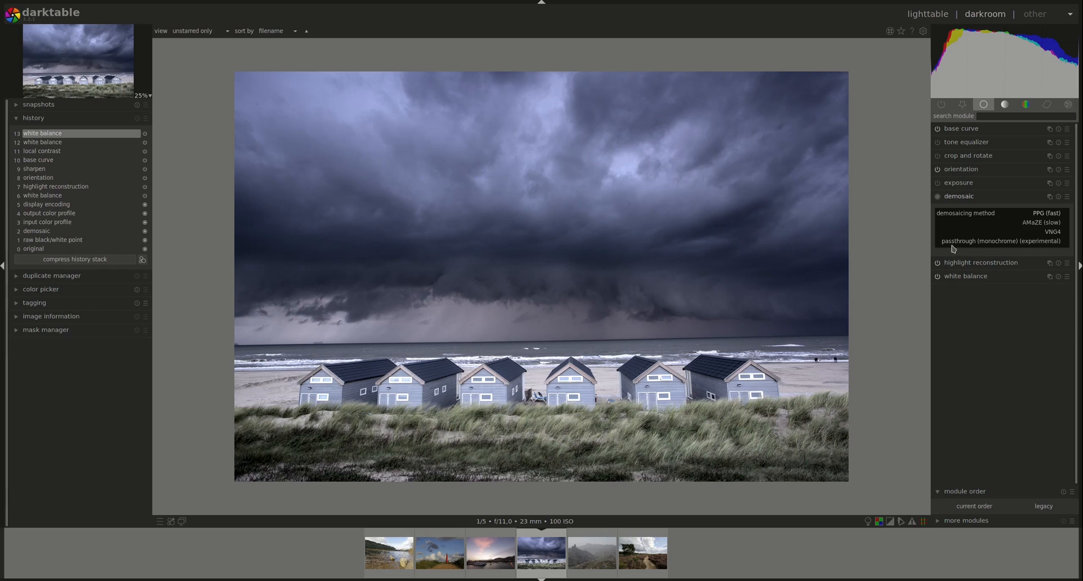
pyautogui.click(1034, 243)
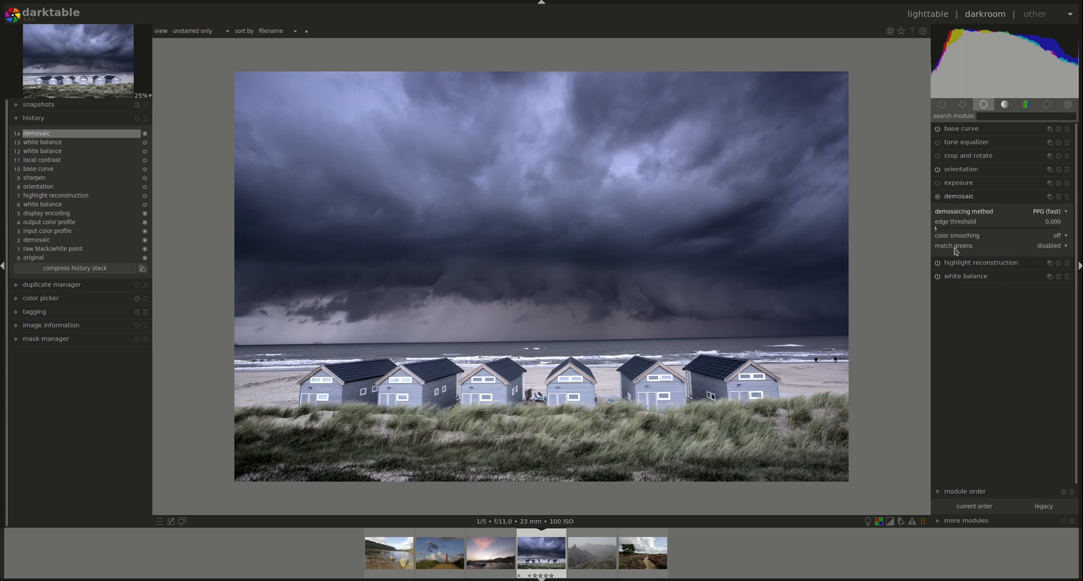
# Try raising the demosaic edge threshold on the full photo, and return it to 0,000
pyautogui.click(935, 229)
pyautogui.moveTo(935, 229); pyautogui.dragTo(1012, 230)
pyautogui.moveTo(1014, 230); pyautogui.dragTo(1032, 230)
pyautogui.moveTo(1035, 230); pyautogui.dragTo(934, 231)
# Compare demosaic edge thresholds of about 0,867, 0,140 and 0,103 at 100% zoom, and return the threshold to 0,000
pyautogui.middleClick(592, 335)
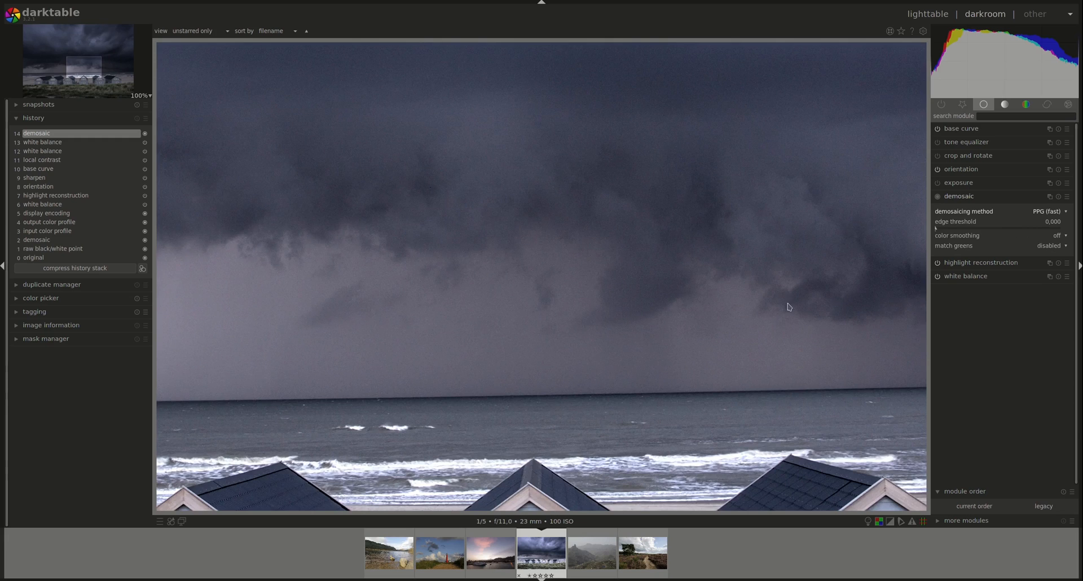
pyautogui.moveTo(937, 231); pyautogui.dragTo(1007, 232)
pyautogui.moveTo(1008, 232); pyautogui.dragTo(1045, 234)
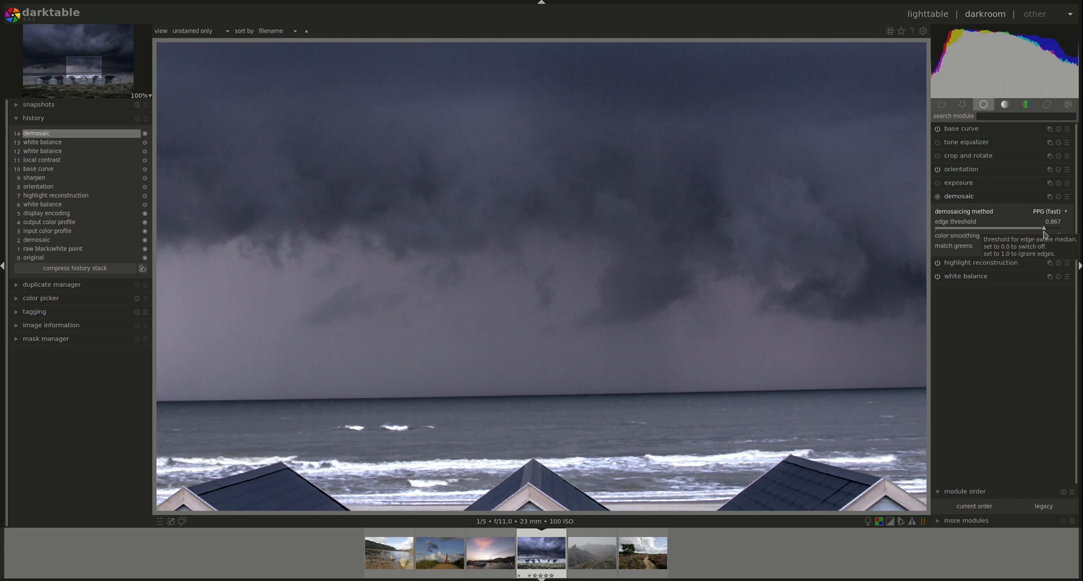
pyautogui.moveTo(1043, 230); pyautogui.dragTo(953, 230)
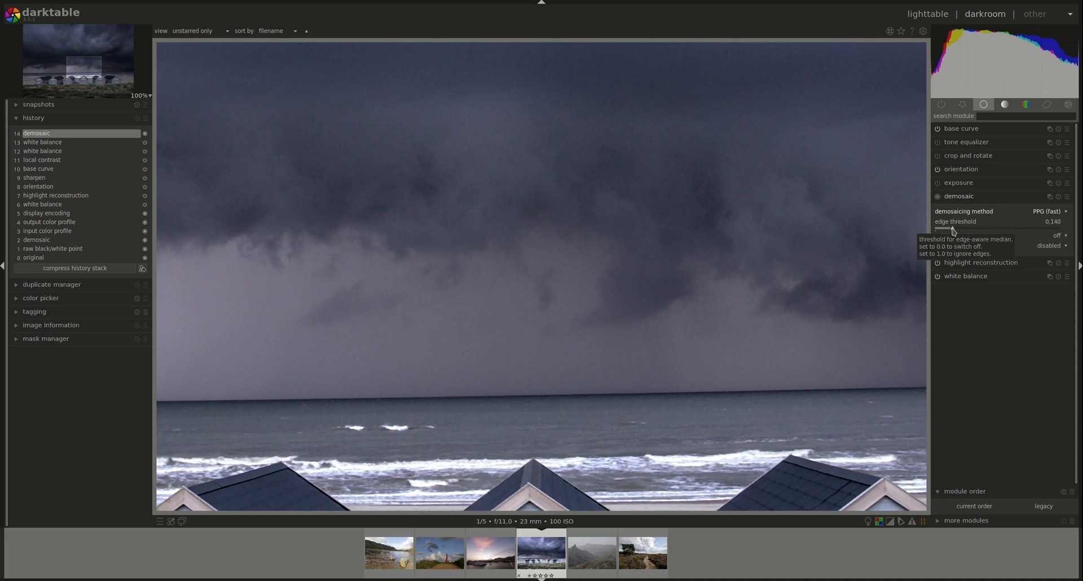
pyautogui.moveTo(952, 230); pyautogui.dragTo(934, 231)
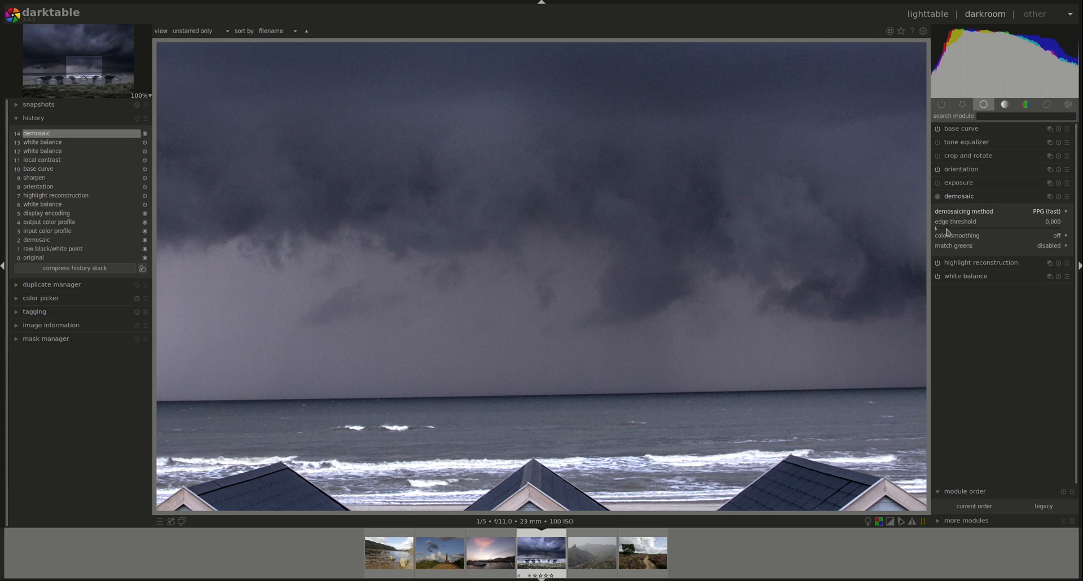
pyautogui.moveTo(937, 229); pyautogui.dragTo(949, 230)
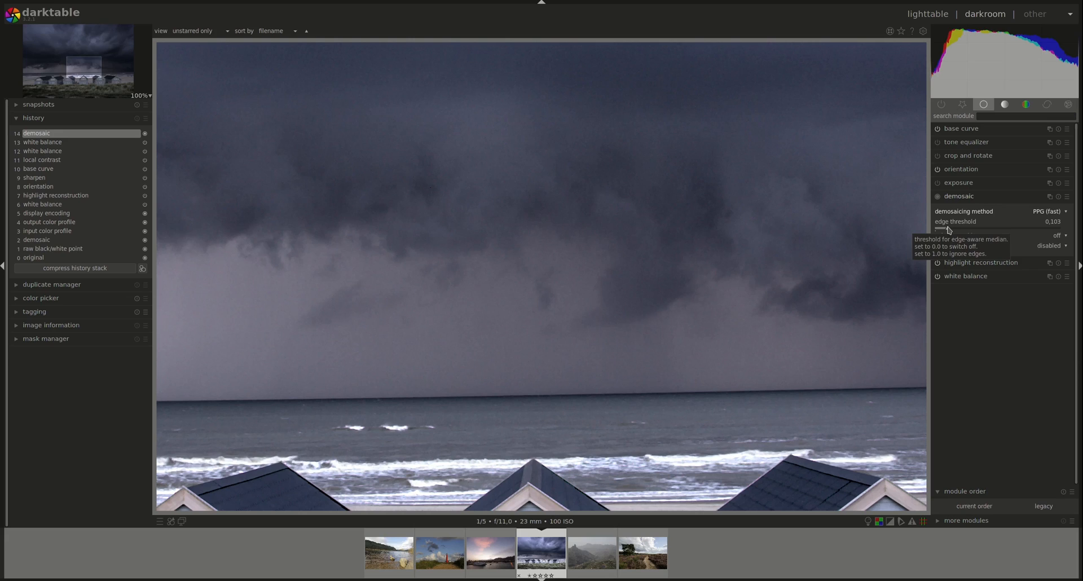
pyautogui.moveTo(949, 230); pyautogui.dragTo(920, 232)
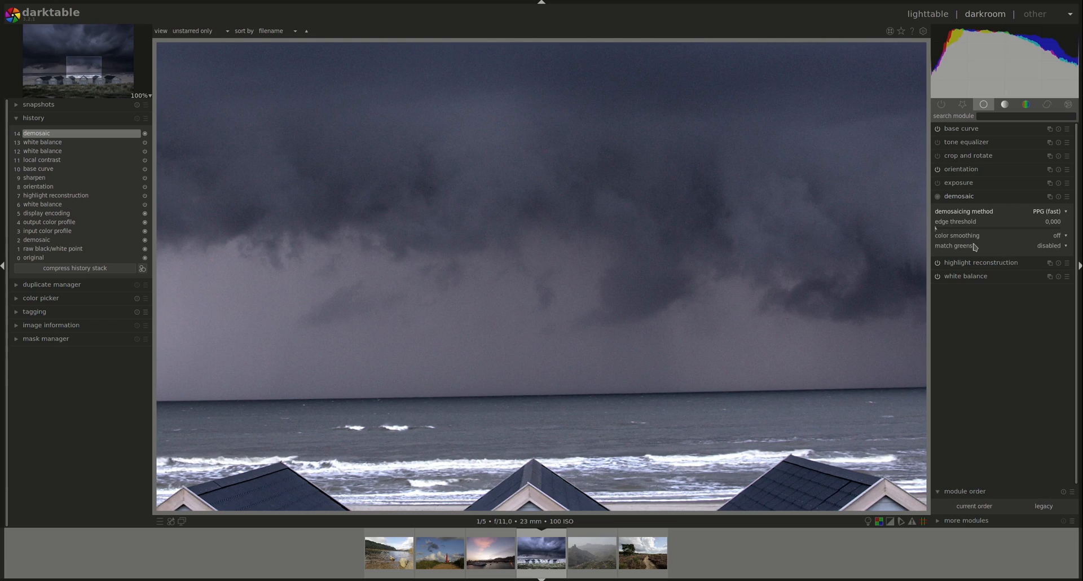
pyautogui.click(1071, 238)
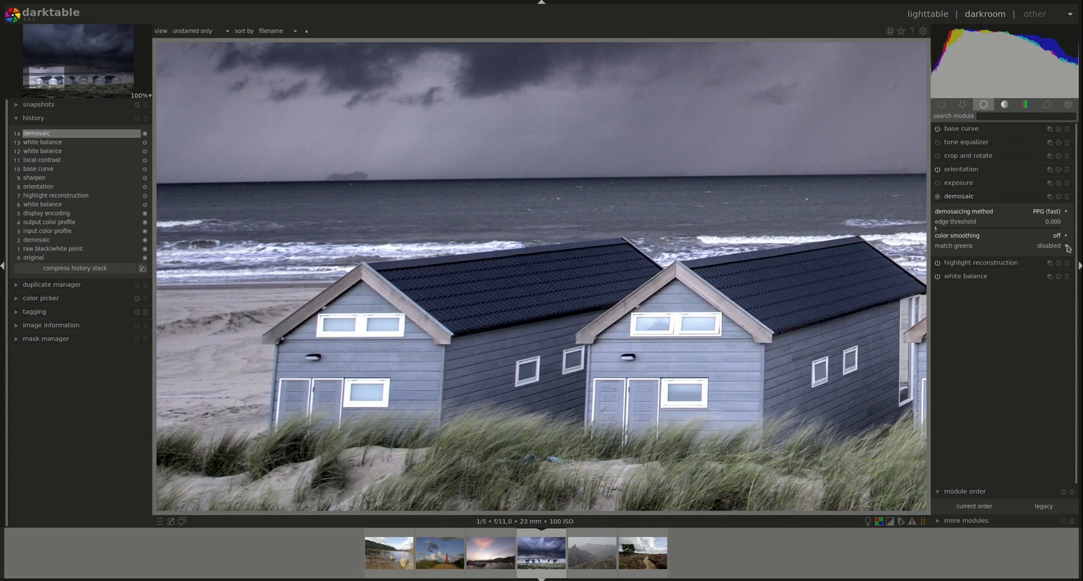
pyautogui.click(1065, 247)
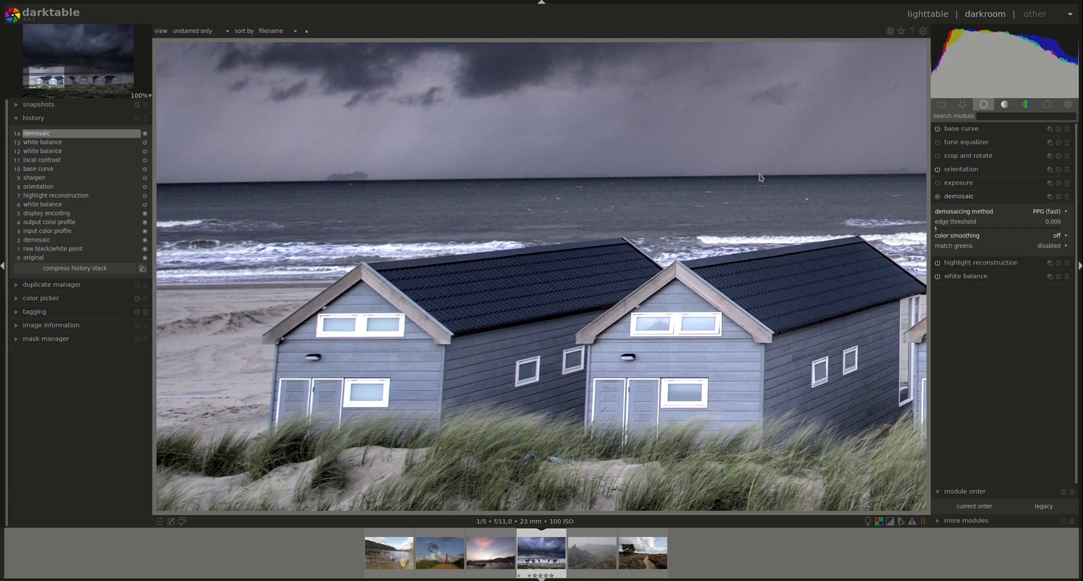
pyautogui.scroll(-1, 758, 179)
pyautogui.scroll(-1, 759, 178)
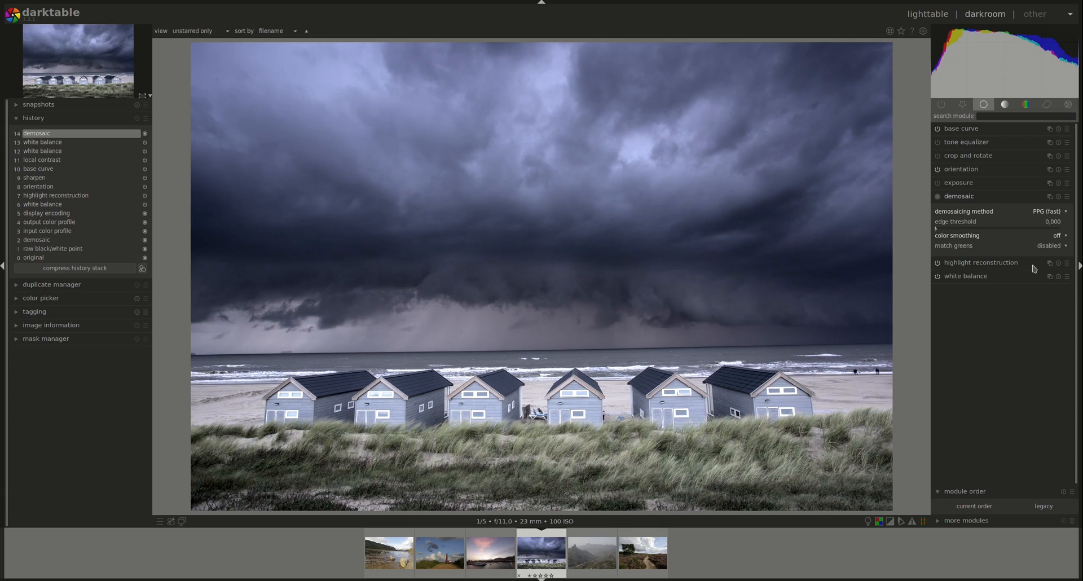
# Try match greens with local average, full average, and full and local average on a close-up of the huts
pyautogui.click(1055, 246)
pyautogui.middleClick(751, 388)
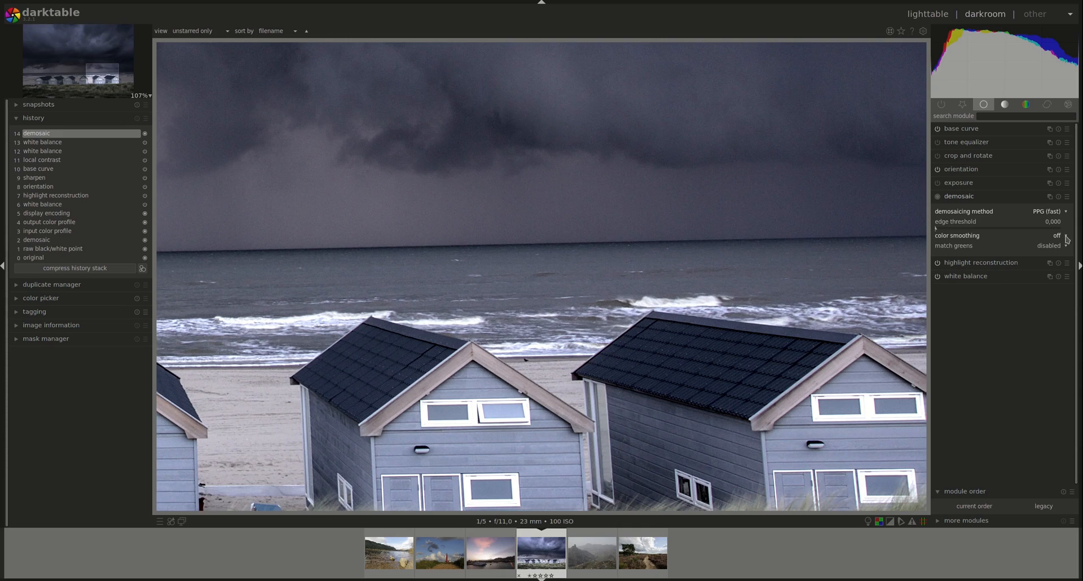
pyautogui.click(1049, 247)
pyautogui.click(1035, 257)
pyautogui.click(1040, 247)
pyautogui.click(1043, 258)
pyautogui.click(1049, 251)
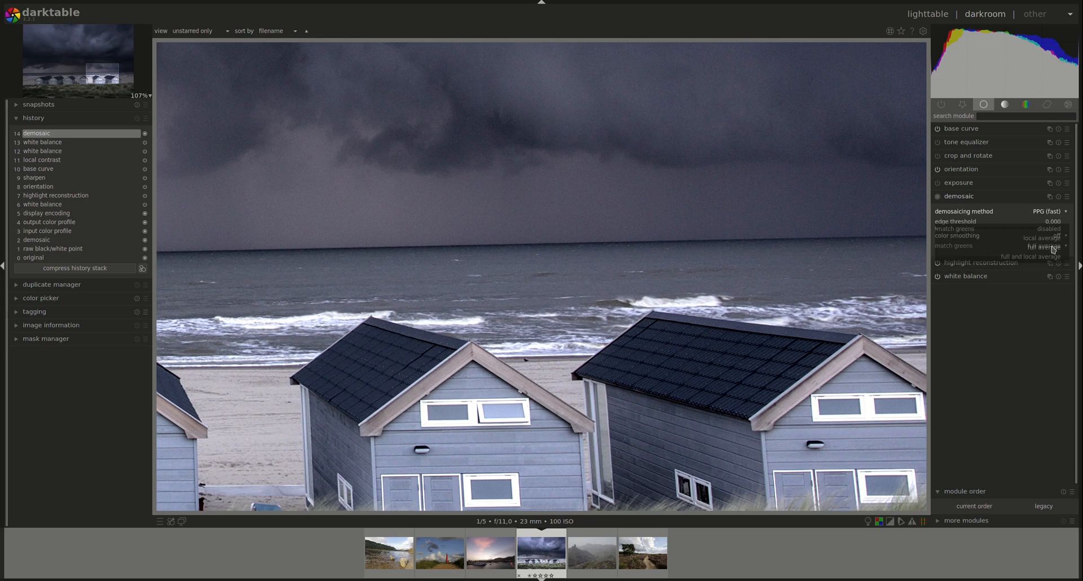
pyautogui.click(1041, 261)
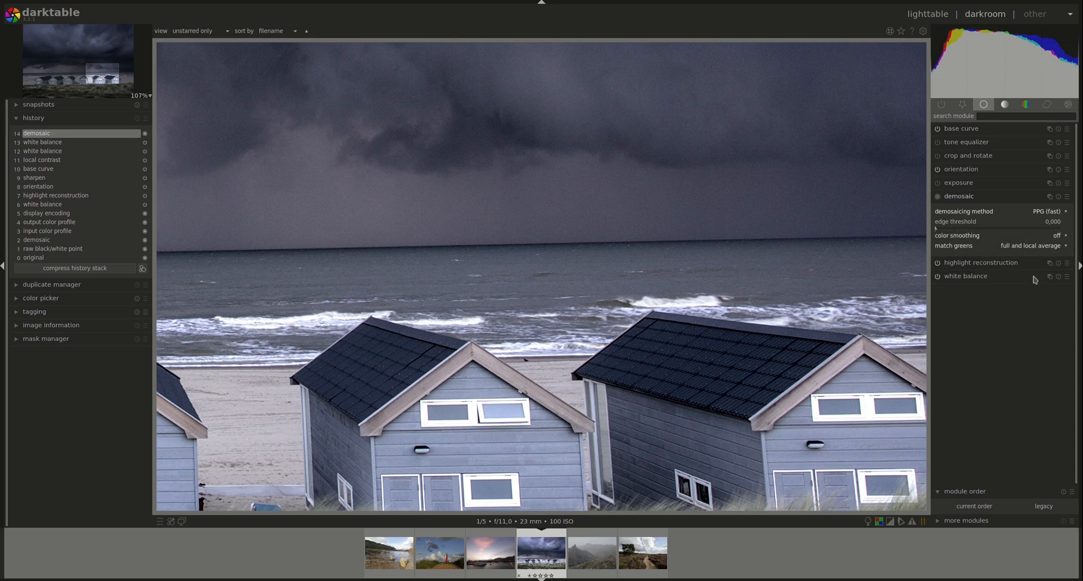
# Compare the local average and full average match greens options on a closer view of the hut roofs
pyautogui.scroll(1, 699, 338)
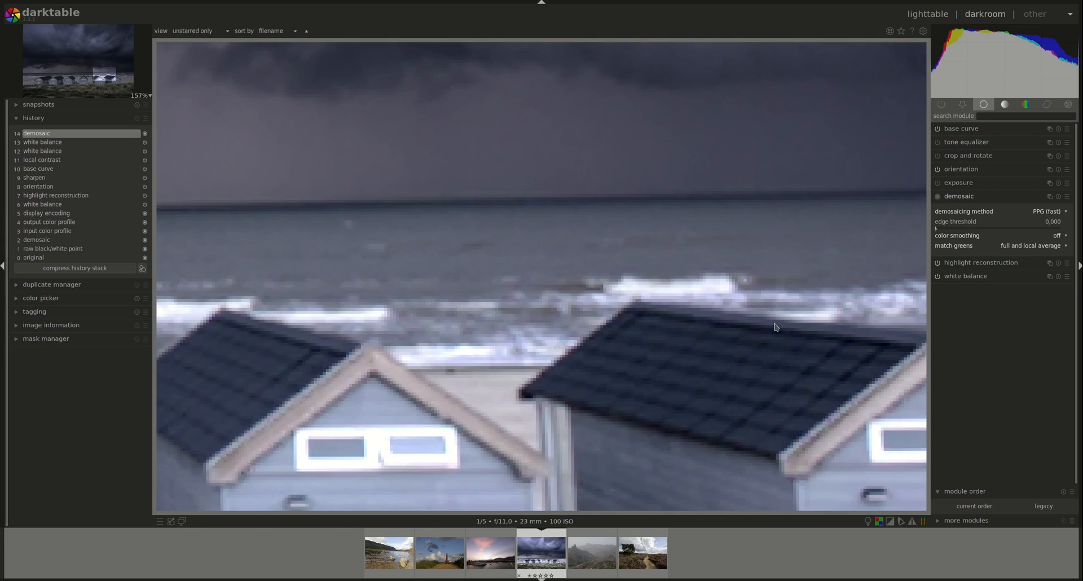
pyautogui.scroll(1, 777, 327)
pyautogui.click(1050, 250)
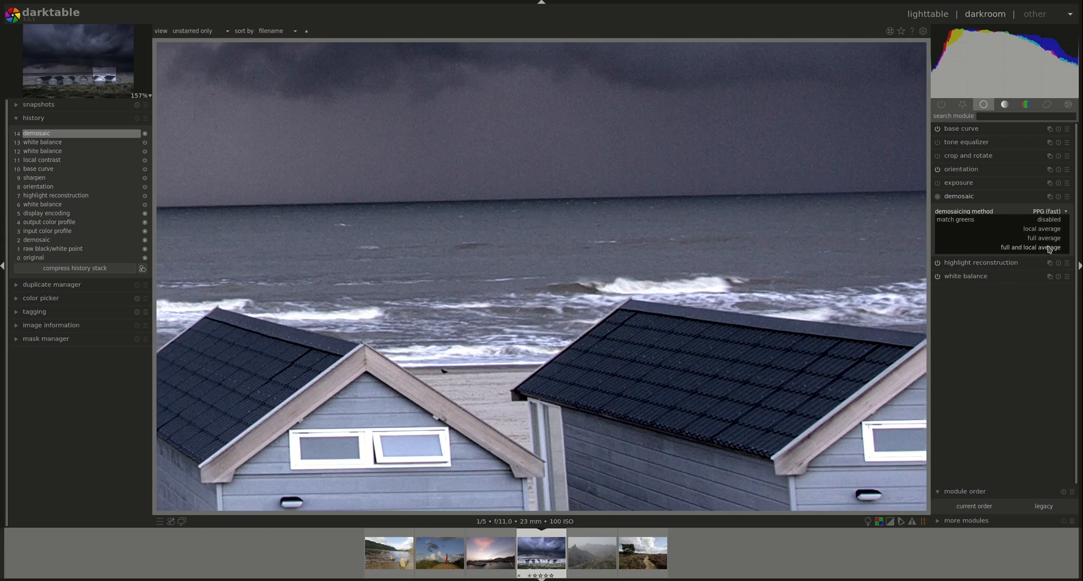
pyautogui.click(1046, 231)
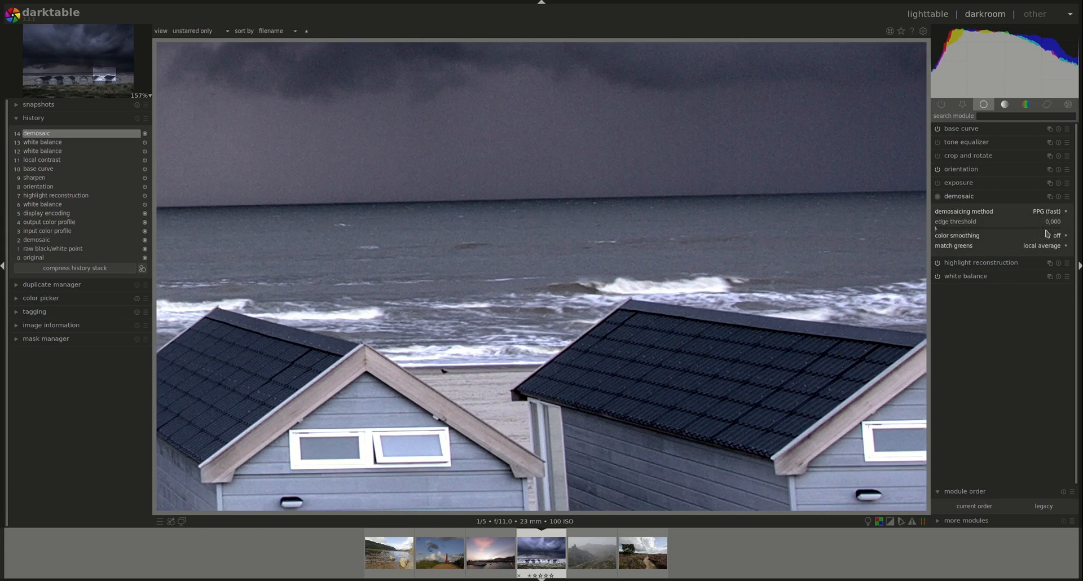
pyautogui.click(1037, 249)
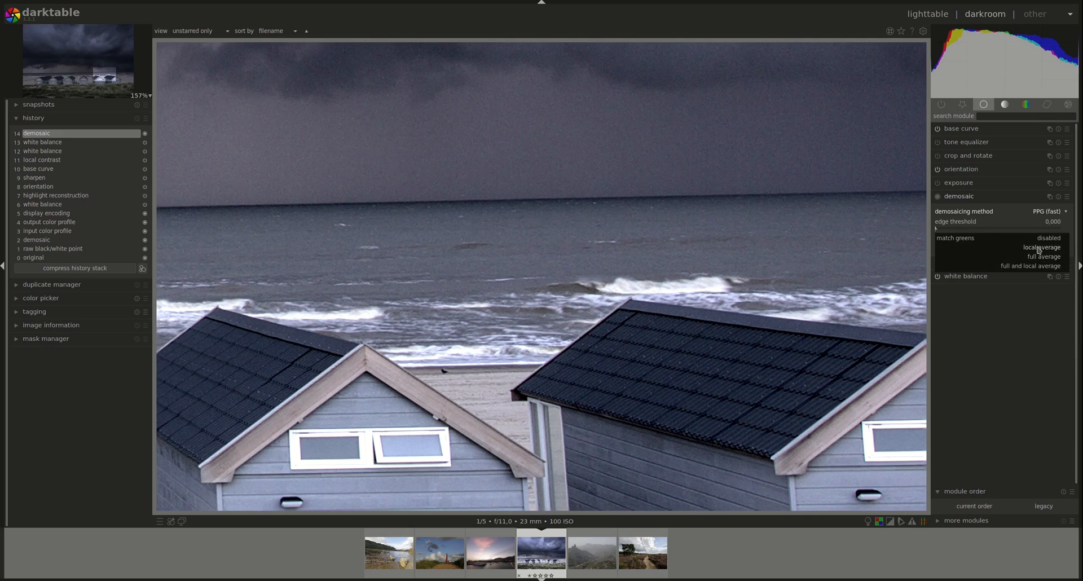
pyautogui.click(1040, 259)
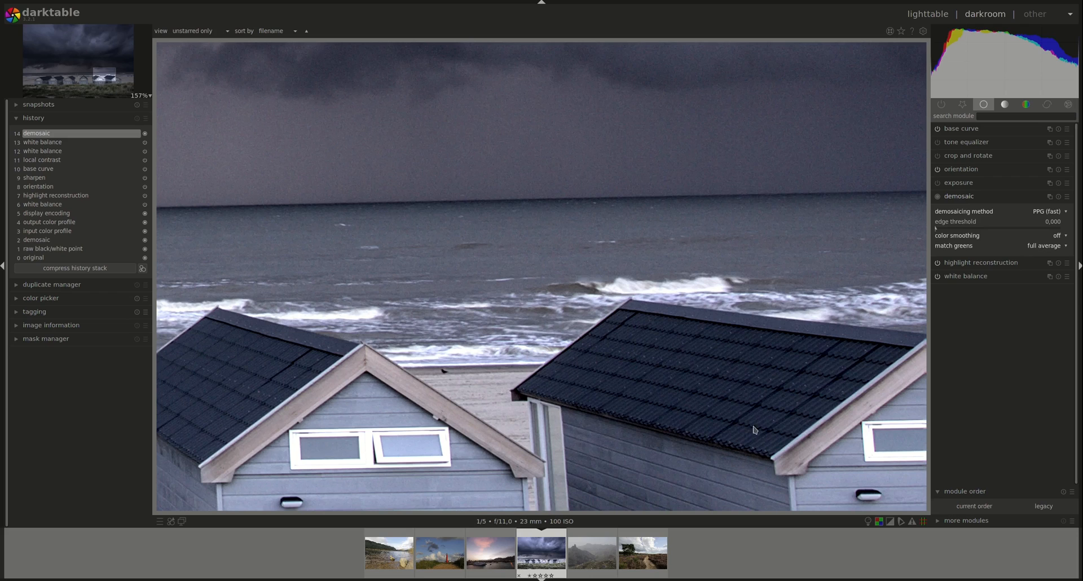
# Set match greens back to disabled and collapse the demosaic module
pyautogui.click(1045, 248)
pyautogui.click(1048, 228)
pyautogui.scroll(-3, 548, 192)
pyautogui.scroll(-3, 546, 210)
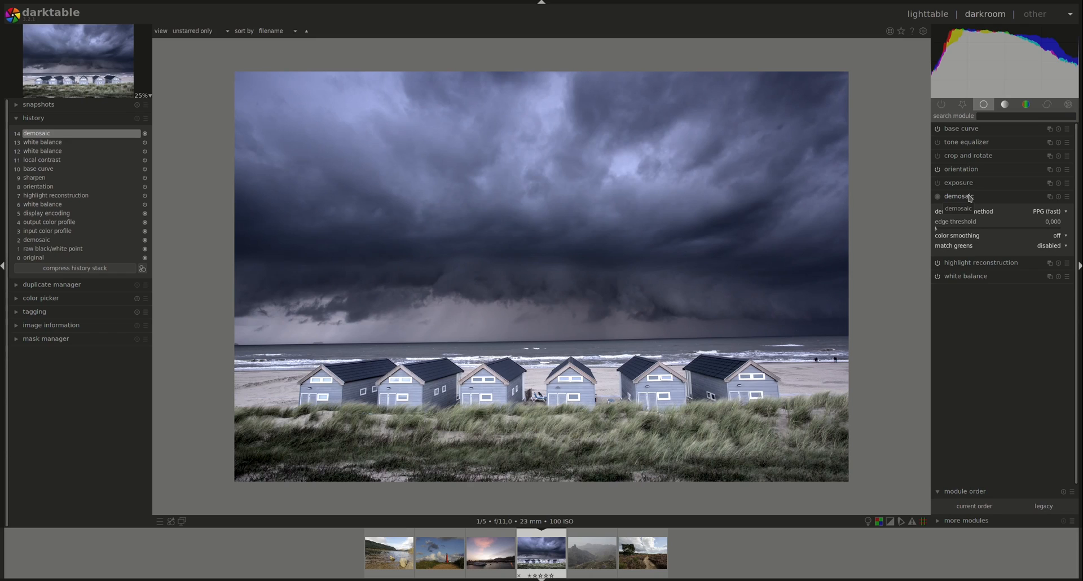
pyautogui.click(970, 197)
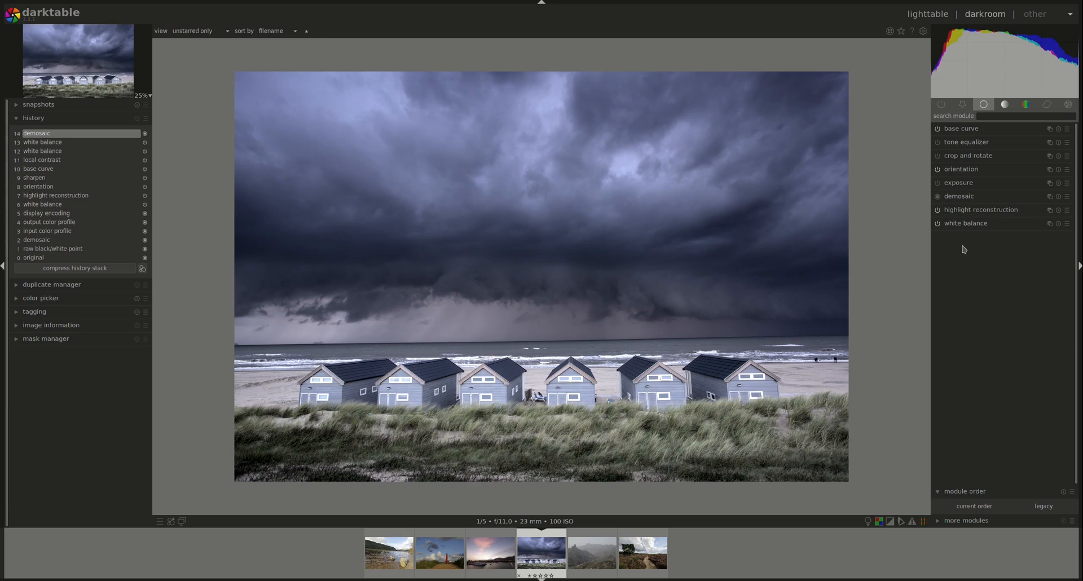
# Review the demosaicing methods once more, keep PPG (fast), and leave the demosaic module collapsed
pyautogui.click(954, 202)
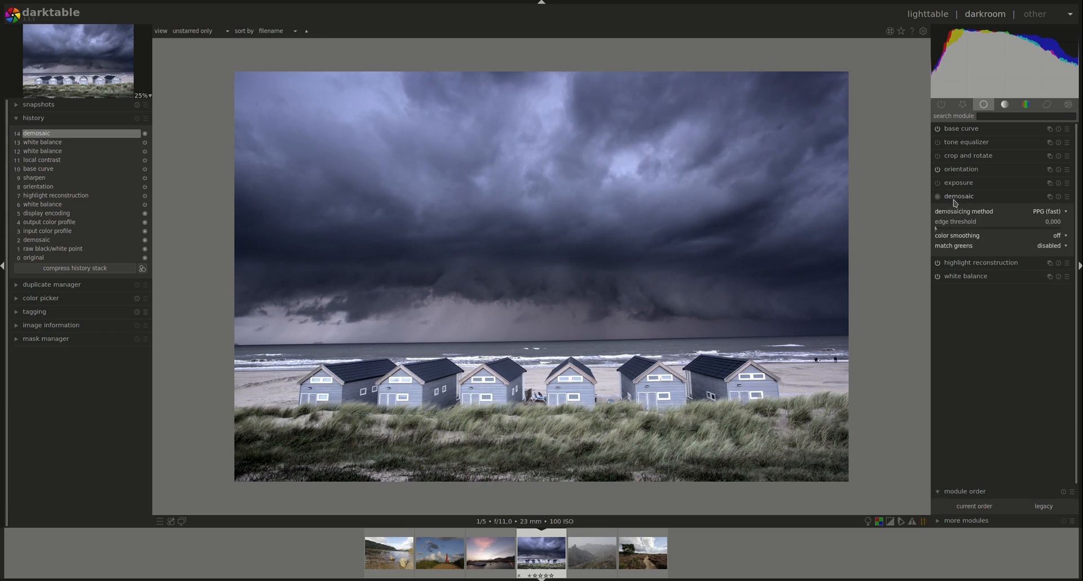
pyautogui.click(1063, 214)
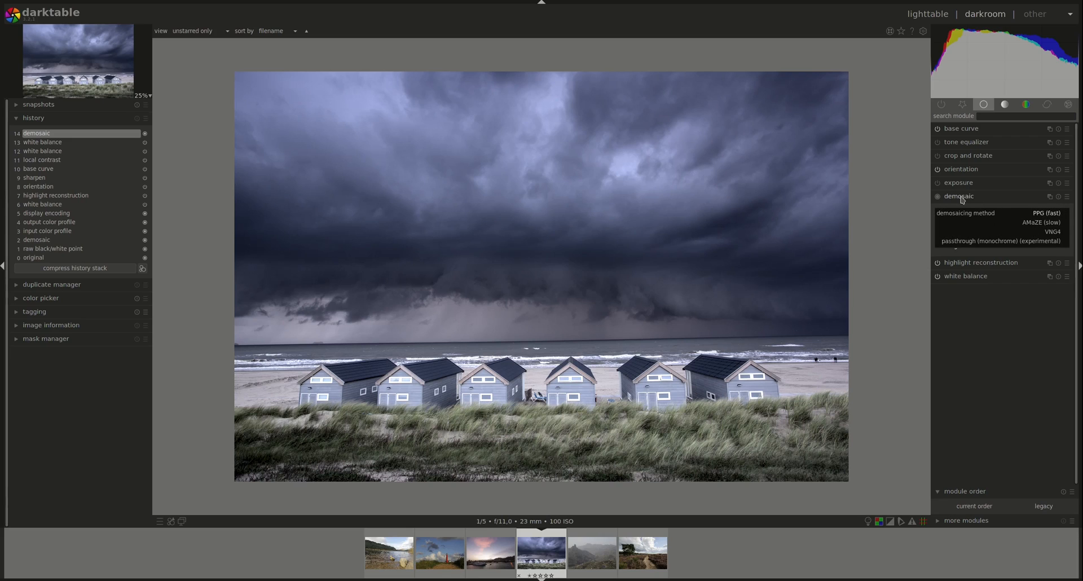
pyautogui.click(1034, 215)
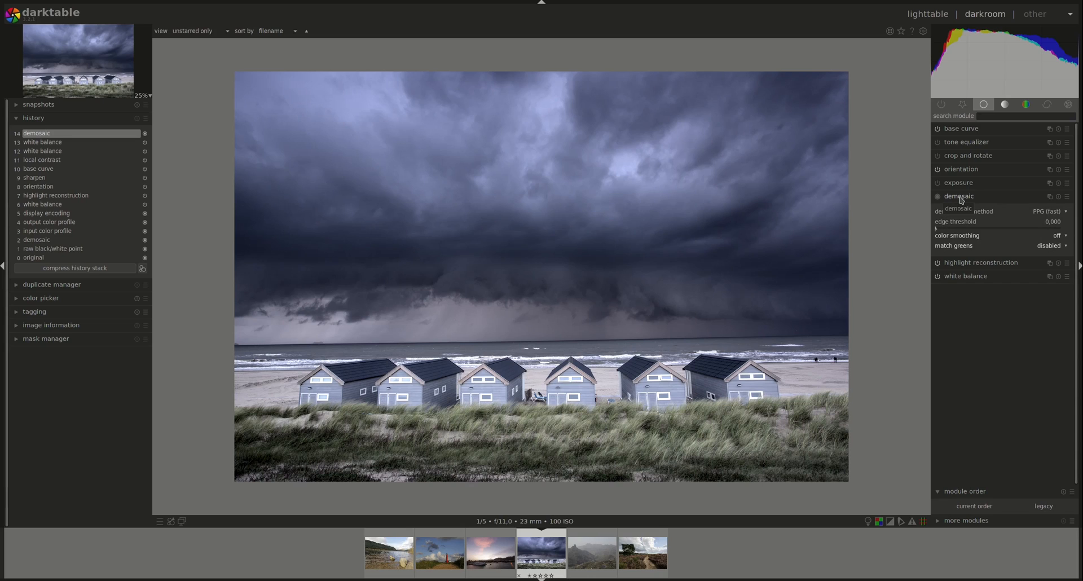
pyautogui.click(962, 197)
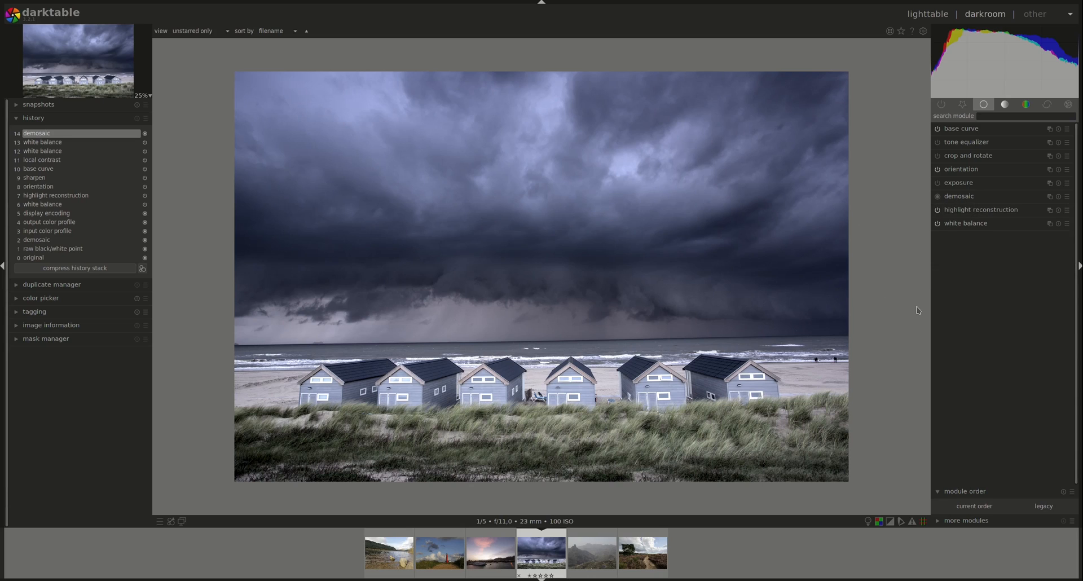
pyautogui.click(962, 197)
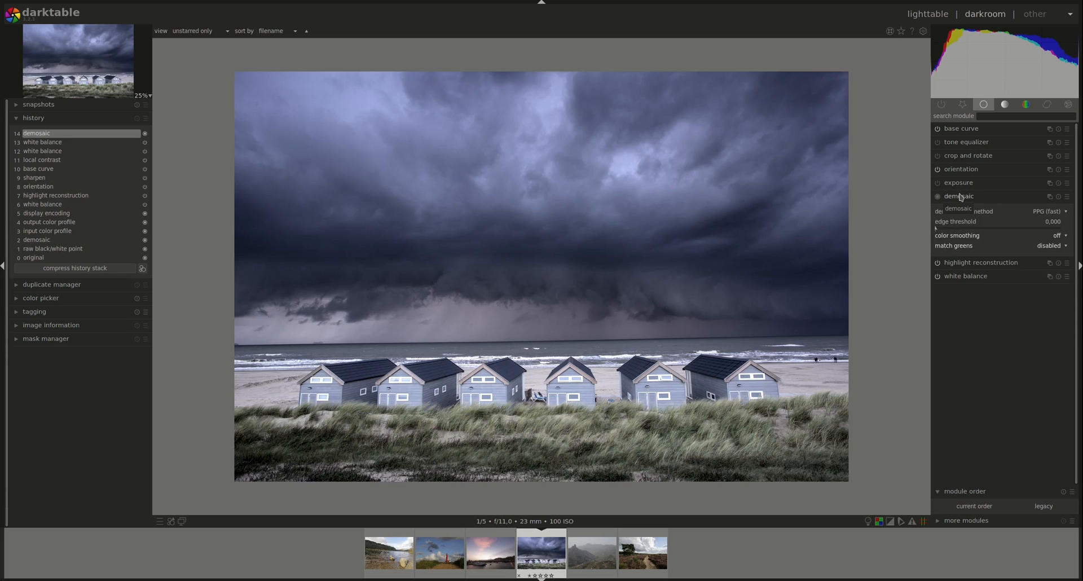
pyautogui.click(961, 197)
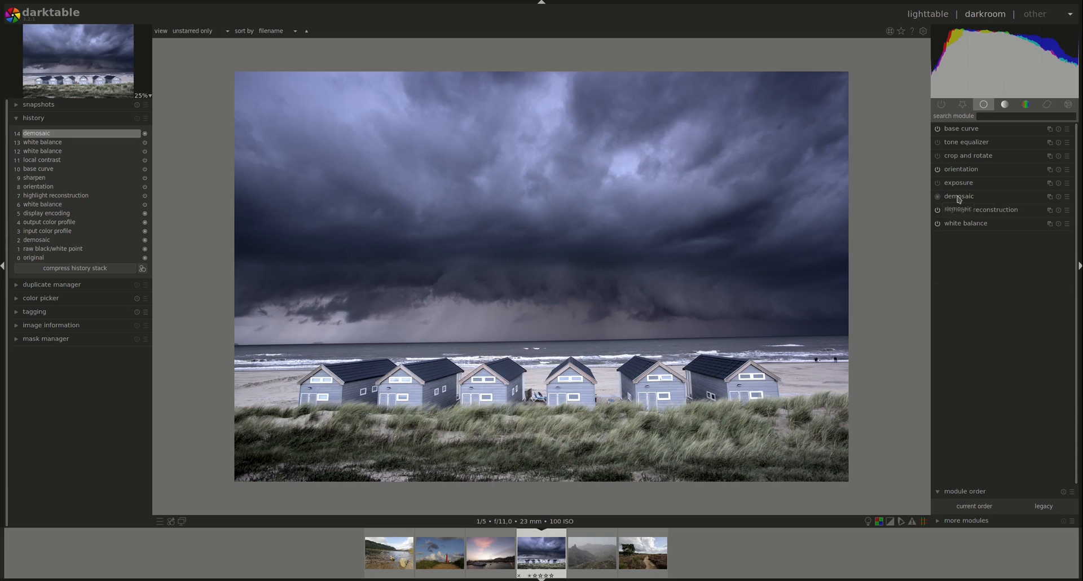